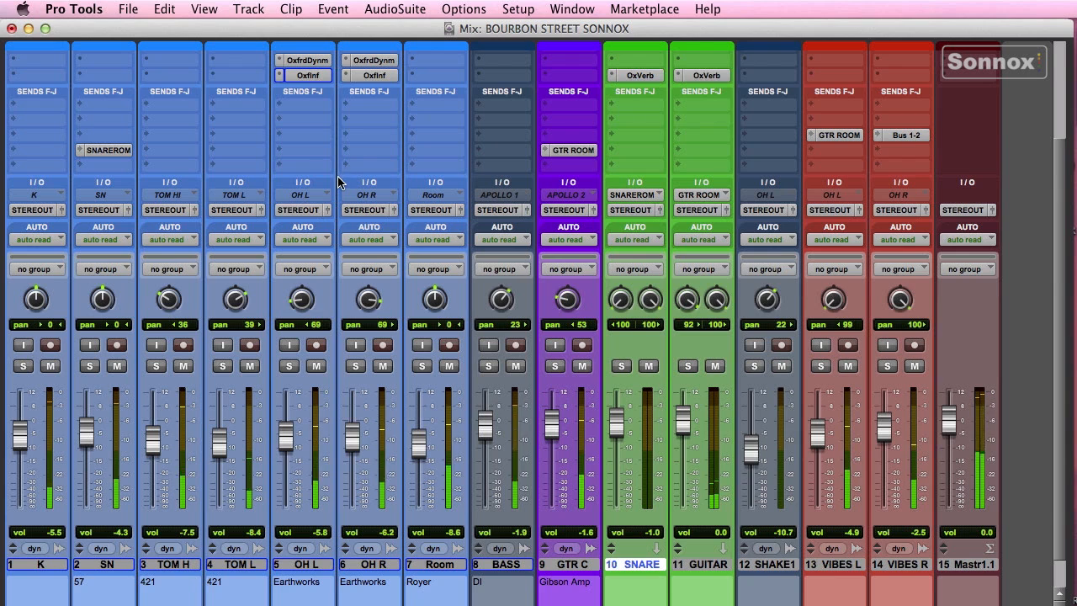
# - Solo OH L and show its Oxford Inflator at the factory default preset
pyautogui.click(289, 367)
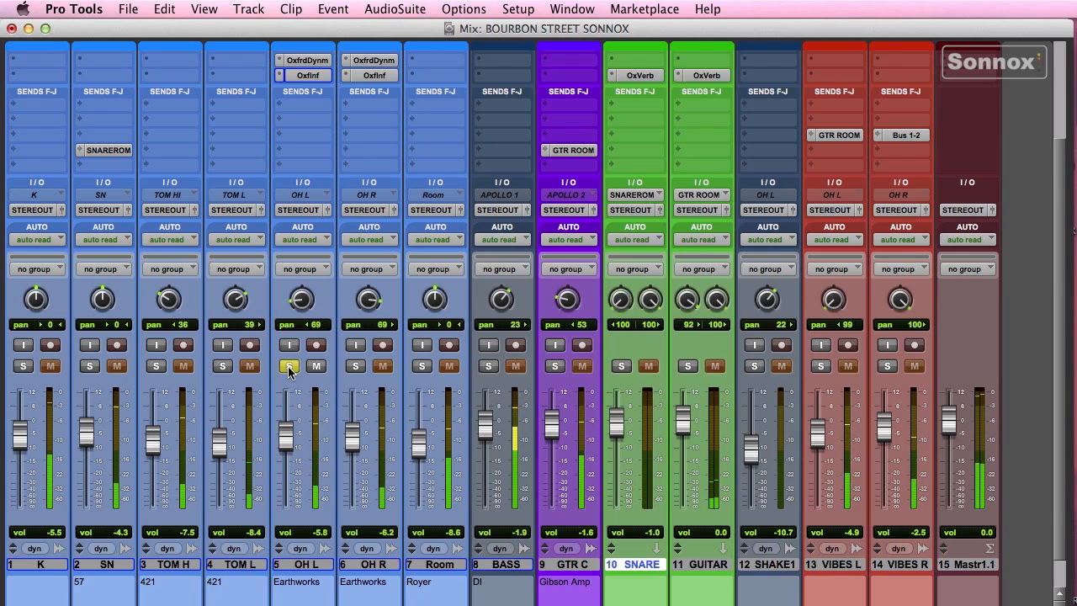
pyautogui.click(308, 75)
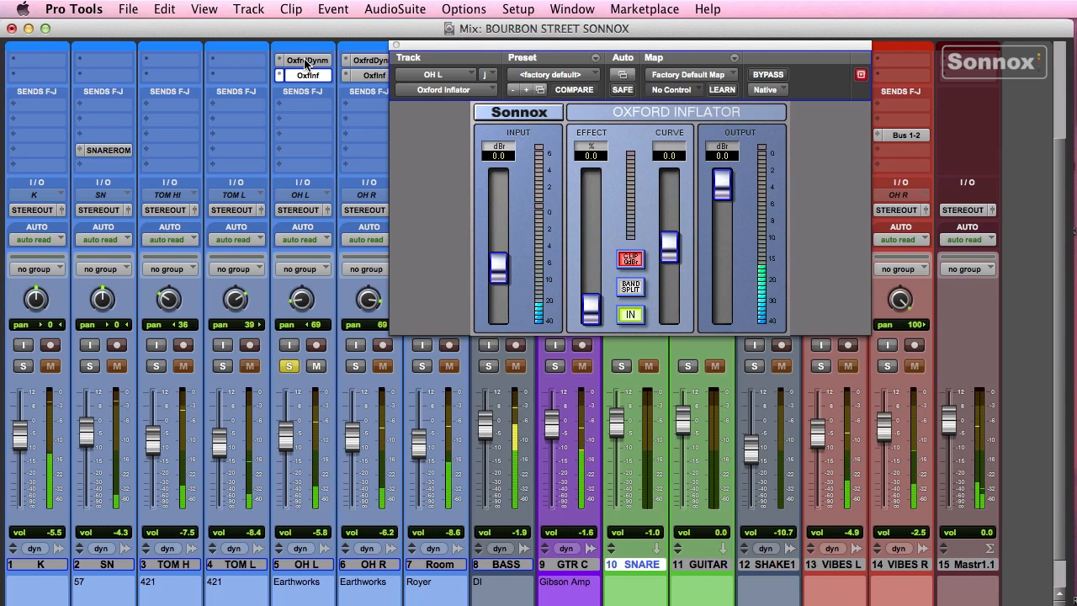
# - Set OH L's Oxford Dynamics compressor to -30.24 dB threshold, 2:1 ratio, +7.55 dB make-up, LINEAR mode
pyautogui.click(306, 61)
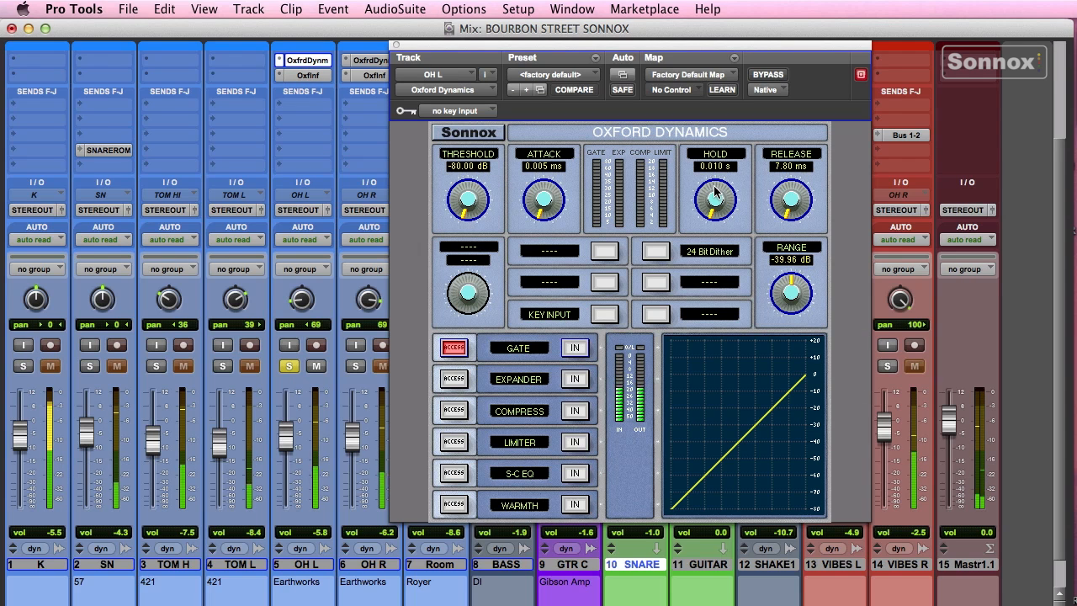
pyautogui.click(452, 409)
pyautogui.click(577, 410)
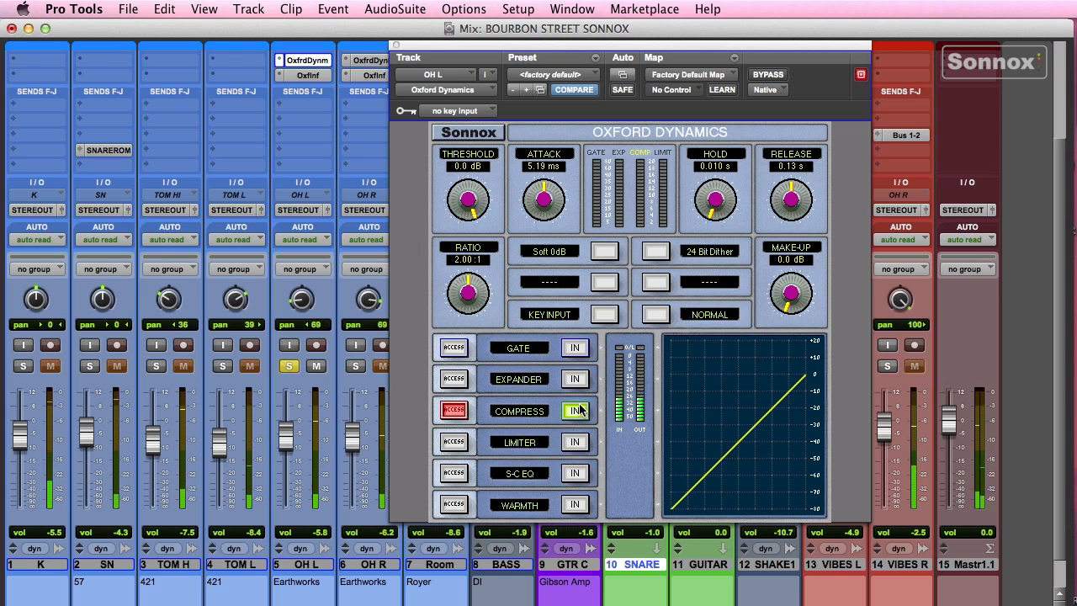
pyautogui.moveTo(472, 202); pyautogui.dragTo(437, 271)
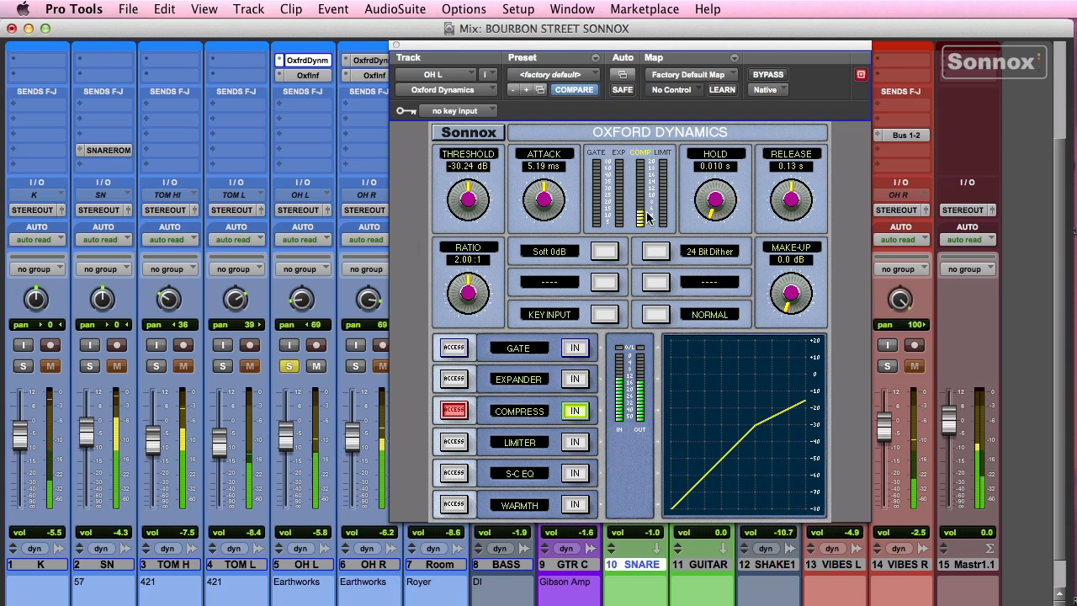
pyautogui.moveTo(785, 303); pyautogui.dragTo(803, 249)
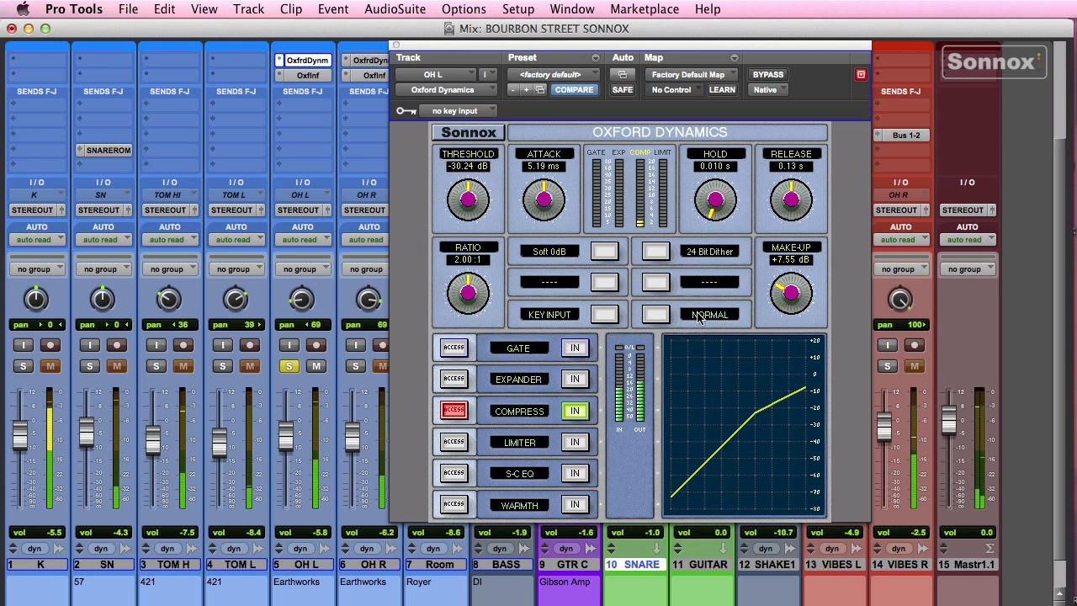
pyautogui.click(658, 315)
pyautogui.click(659, 315)
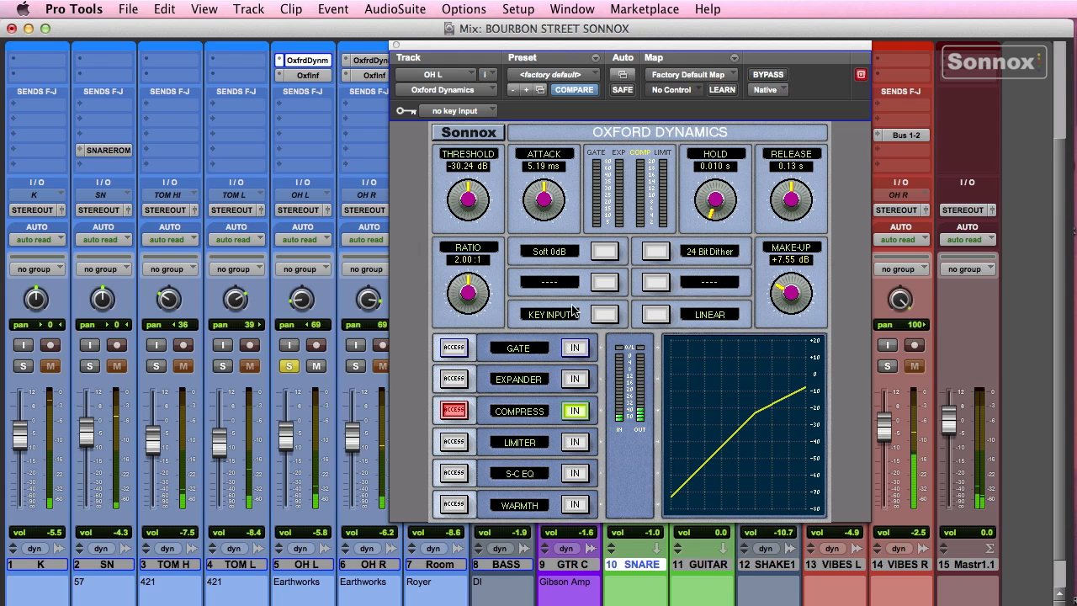
# - Set OH L's Inflator to Effect 53.4%, Curve 28.4, Input 3.8 dBr and Output -0.6 dBr
pyautogui.click(313, 78)
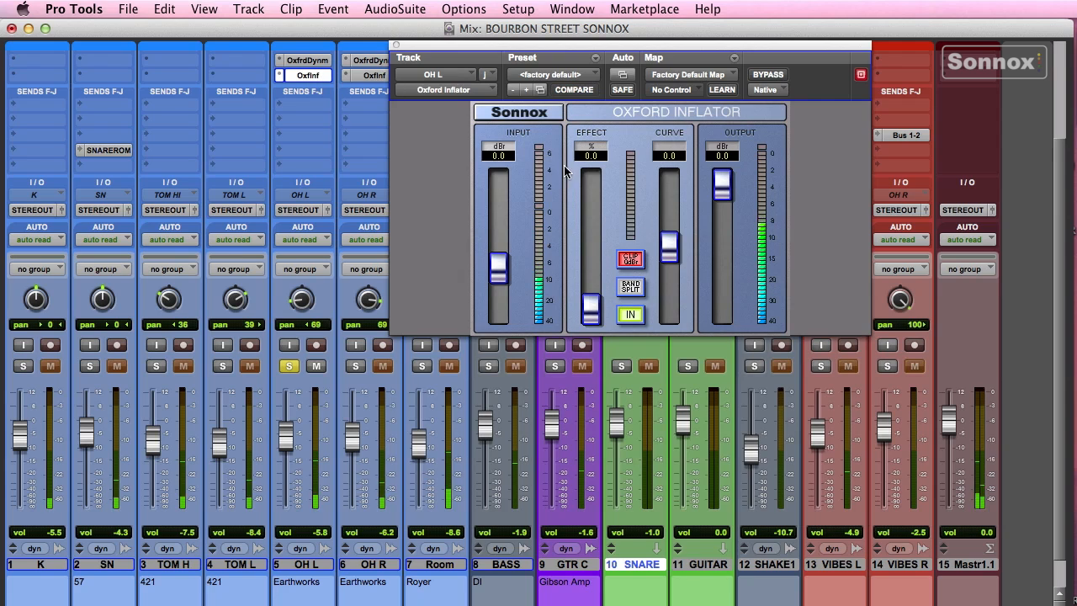
pyautogui.moveTo(670, 253); pyautogui.dragTo(670, 232)
pyautogui.moveTo(592, 308); pyautogui.dragTo(601, 247)
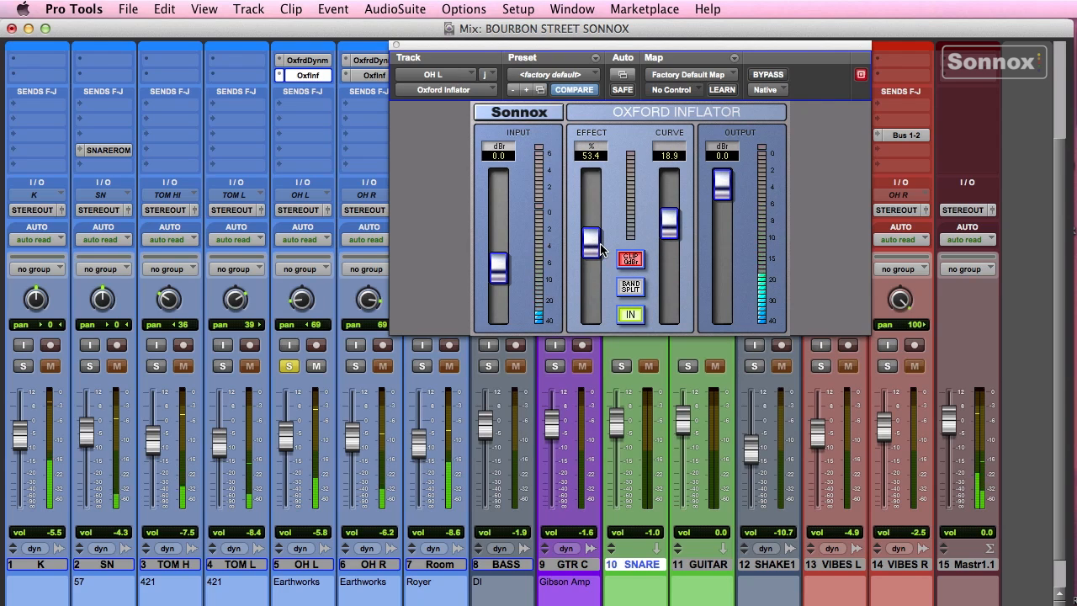
pyautogui.moveTo(670, 226); pyautogui.dragTo(722, 204)
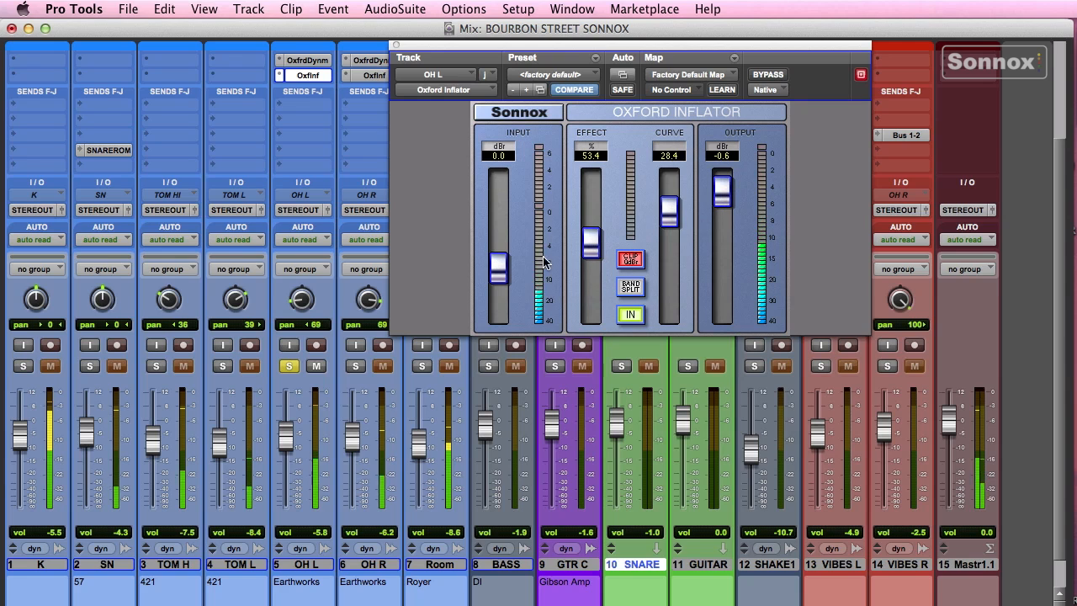
pyautogui.moveTo(499, 275); pyautogui.dragTo(499, 247)
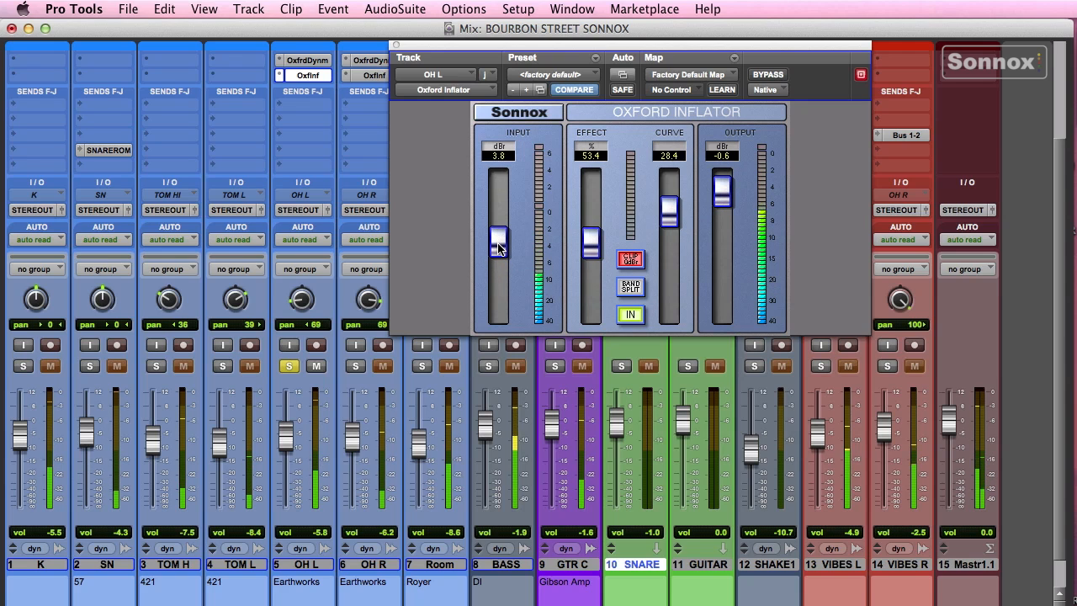
# - Bypass and re-enable the OH L Inflator to compare, then bring back the Dynamics settings
pyautogui.keyDown('super'); pyautogui.click(303, 76); pyautogui.keyUp('super')
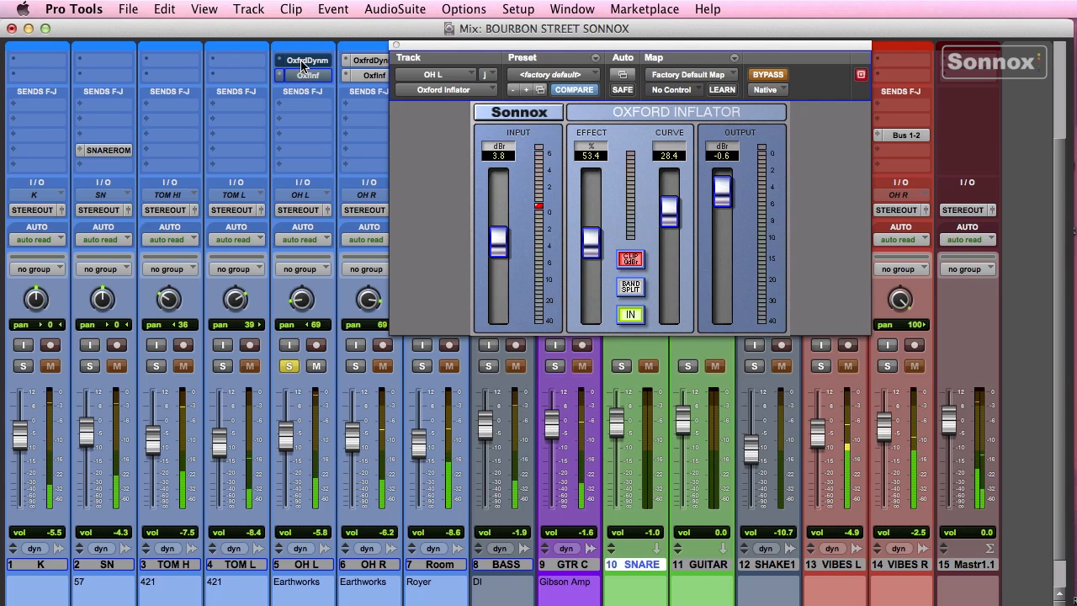
pyautogui.keyDown('super'); pyautogui.click(303, 60); pyautogui.keyUp('super')
pyautogui.keyDown('super'); pyautogui.click(305, 76); pyautogui.keyUp('super')
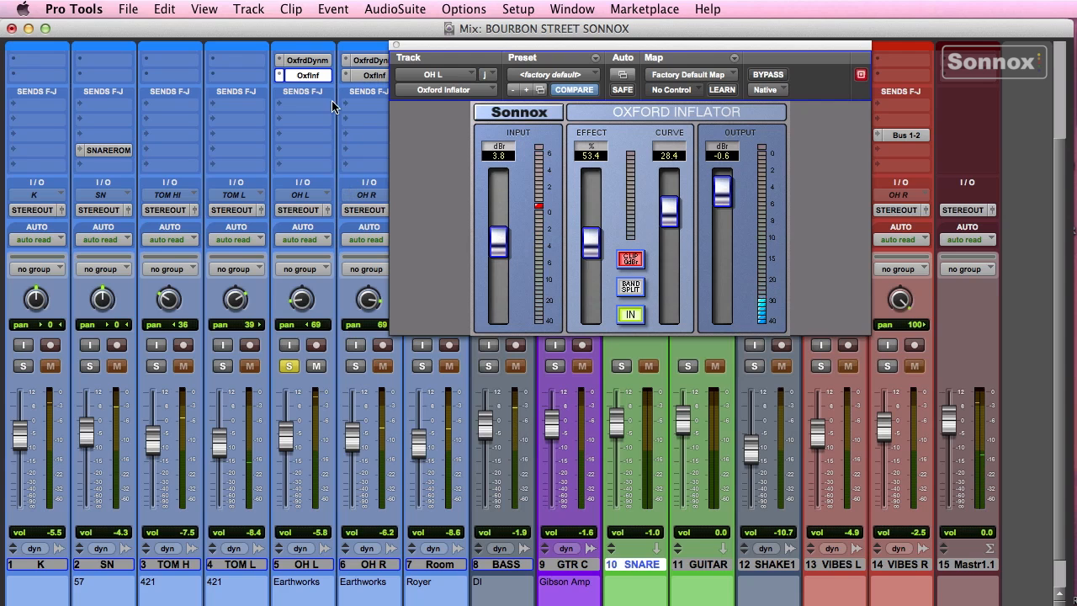
pyautogui.click(307, 60)
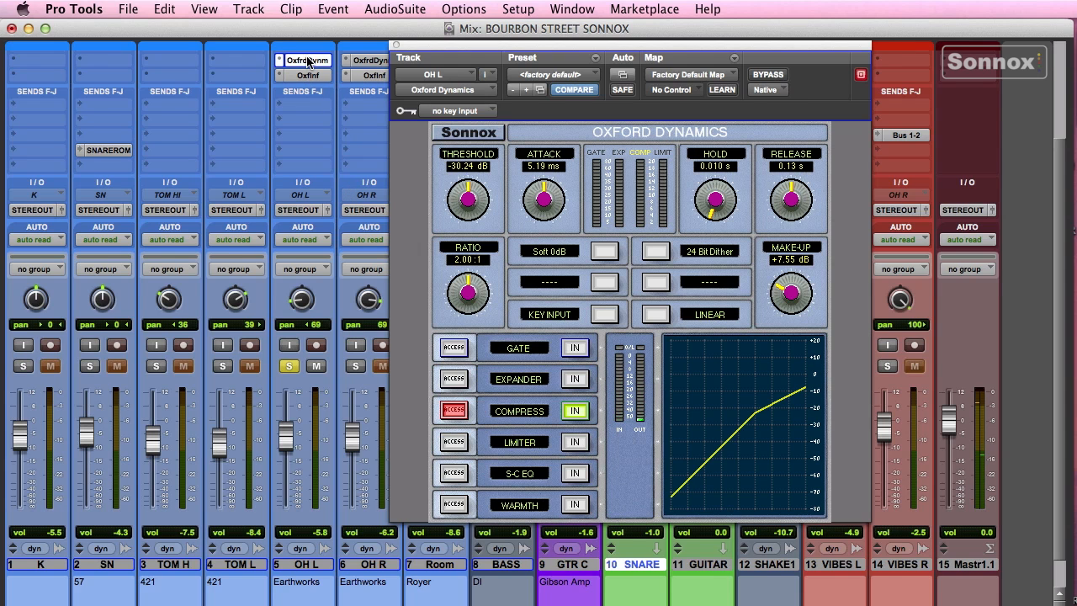
# - Close the plugin and A/B the OH L and OH R Inflator and Dynamics inserts via bypass
pyautogui.click(396, 46)
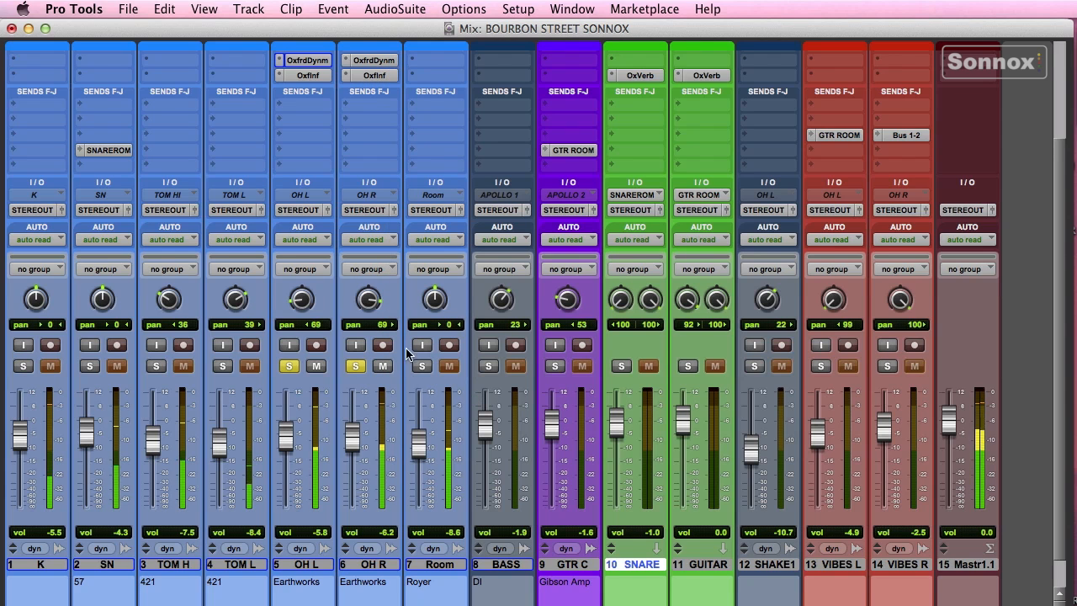
pyautogui.keyDown('super'); pyautogui.click(380, 77); pyautogui.keyUp('super')
pyautogui.keyDown('super'); pyautogui.click(377, 61); pyautogui.keyUp('super')
pyautogui.keyDown('super'); pyautogui.click(303, 77); pyautogui.keyUp('super')
pyautogui.keyDown('super'); pyautogui.click(306, 62); pyautogui.keyUp('super')
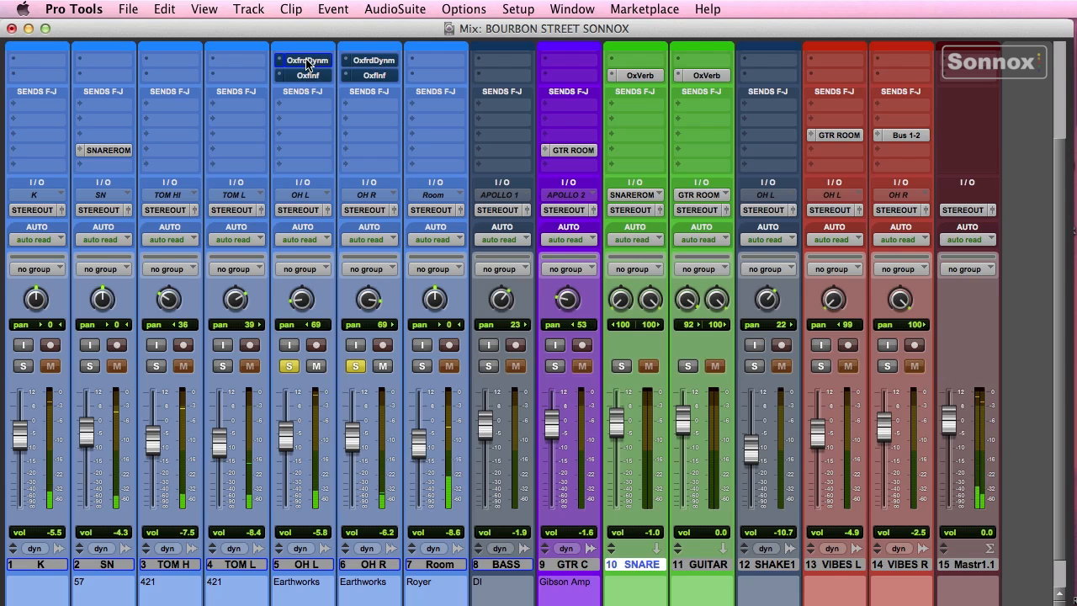
pyautogui.keyDown('super'); pyautogui.click(378, 76); pyautogui.keyUp('super')
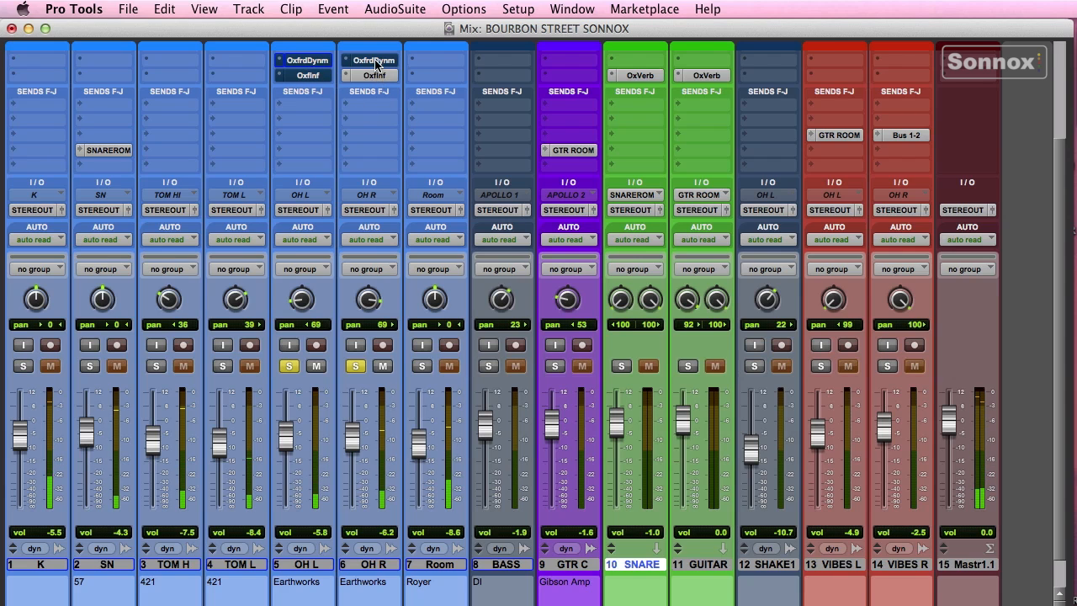
pyautogui.keyDown('super'); pyautogui.click(376, 61); pyautogui.keyUp('super')
pyautogui.keyDown('super'); pyautogui.click(307, 76); pyautogui.keyUp('super')
pyautogui.keyDown('super'); pyautogui.click(307, 61); pyautogui.keyUp('super')
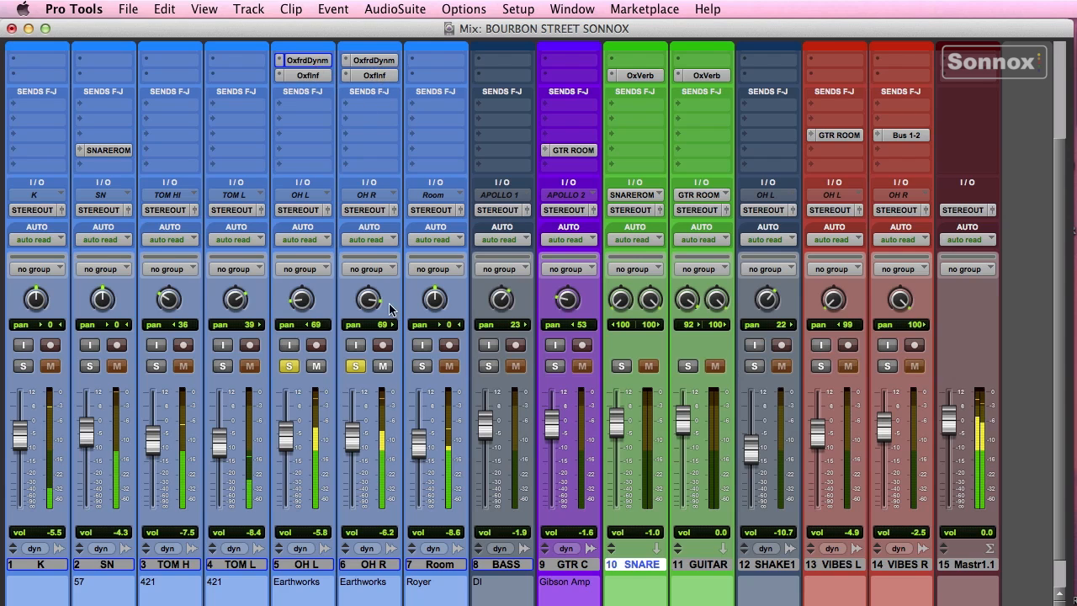
# - Unsolo both overheads, solo SN, and bring up the SNARE aux's Oxford Reverb
pyautogui.click(356, 365)
pyautogui.click(289, 367)
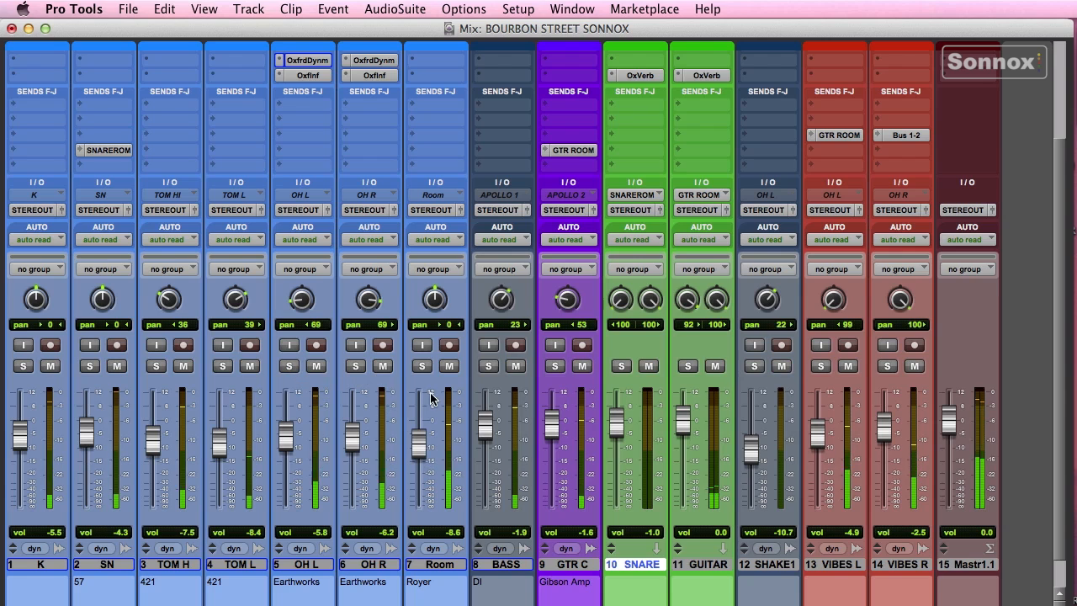
pyautogui.click(91, 366)
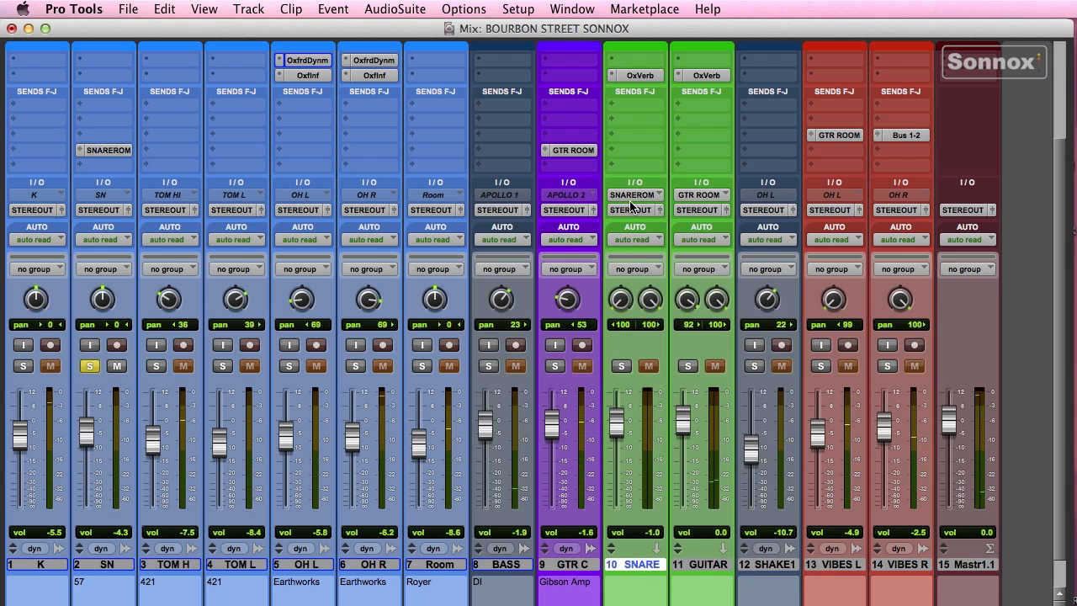
pyautogui.click(638, 75)
pyautogui.moveTo(559, 41); pyautogui.dragTo(445, 37)
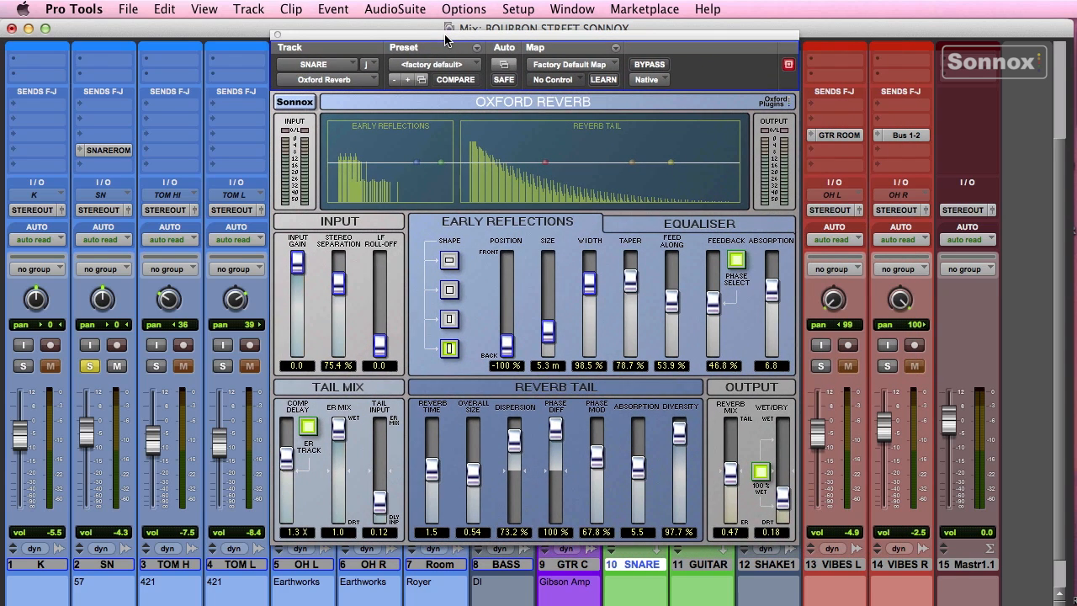
# - Load the Rooms > Reflective Room preset into the SNARE Oxford Reverb and move the window aside
pyautogui.click(437, 65)
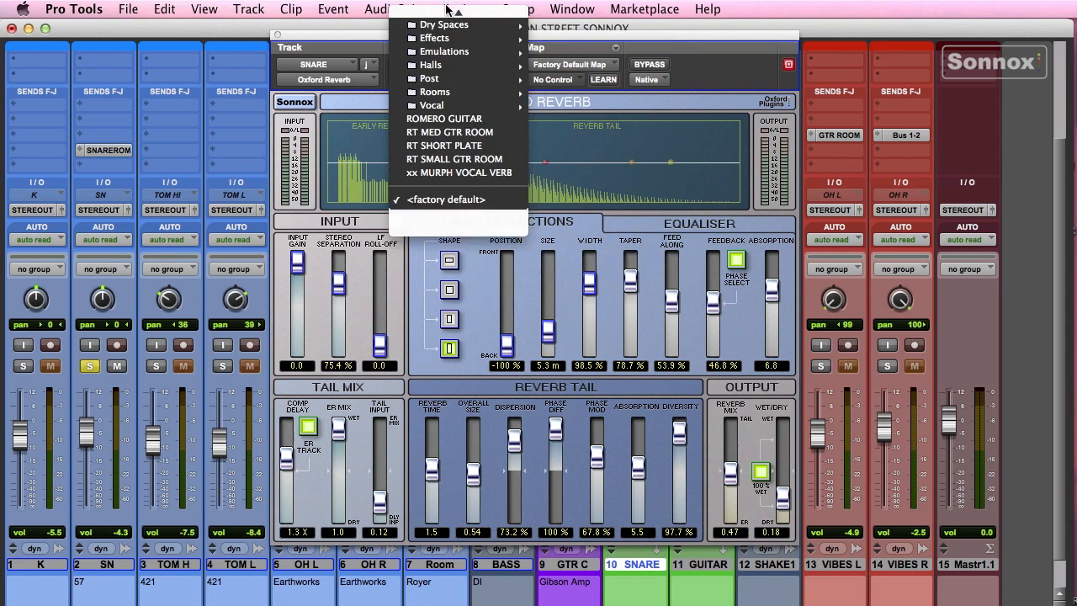
pyautogui.moveTo(446, 126)
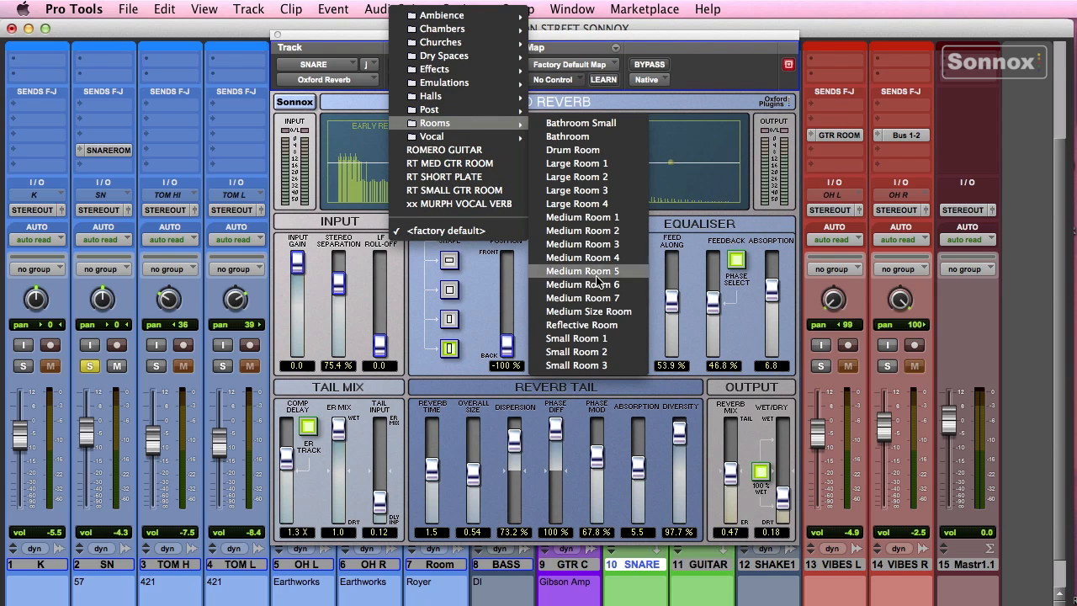
pyautogui.click(582, 324)
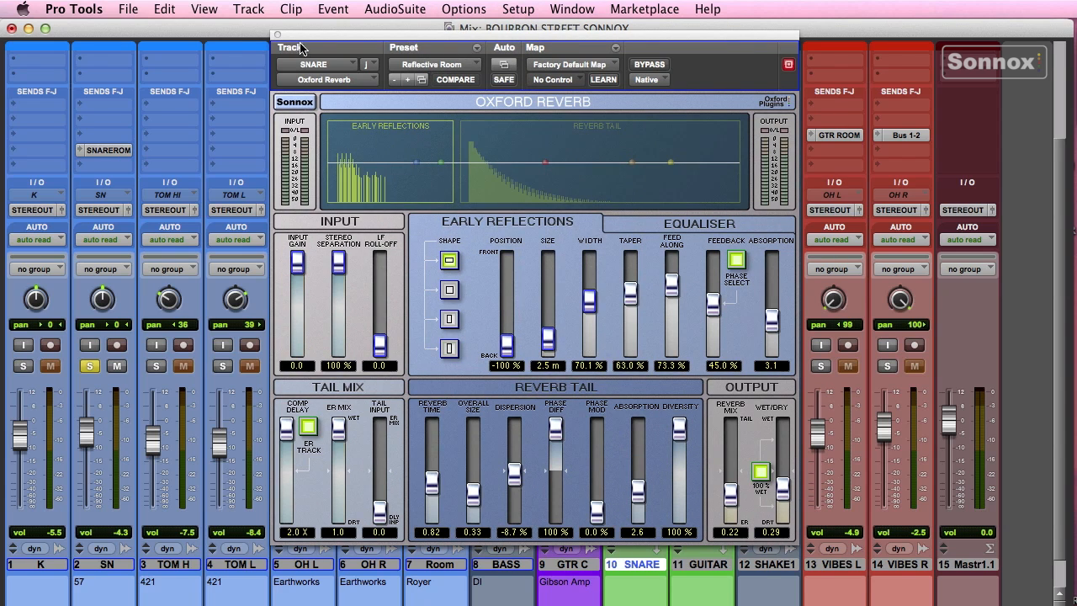
pyautogui.moveTo(302, 49); pyautogui.dragTo(391, 52)
# - Set SN's SNARE ROOM send to about -11.1 dB and unsolo SN while adjusting it
pyautogui.click(98, 151)
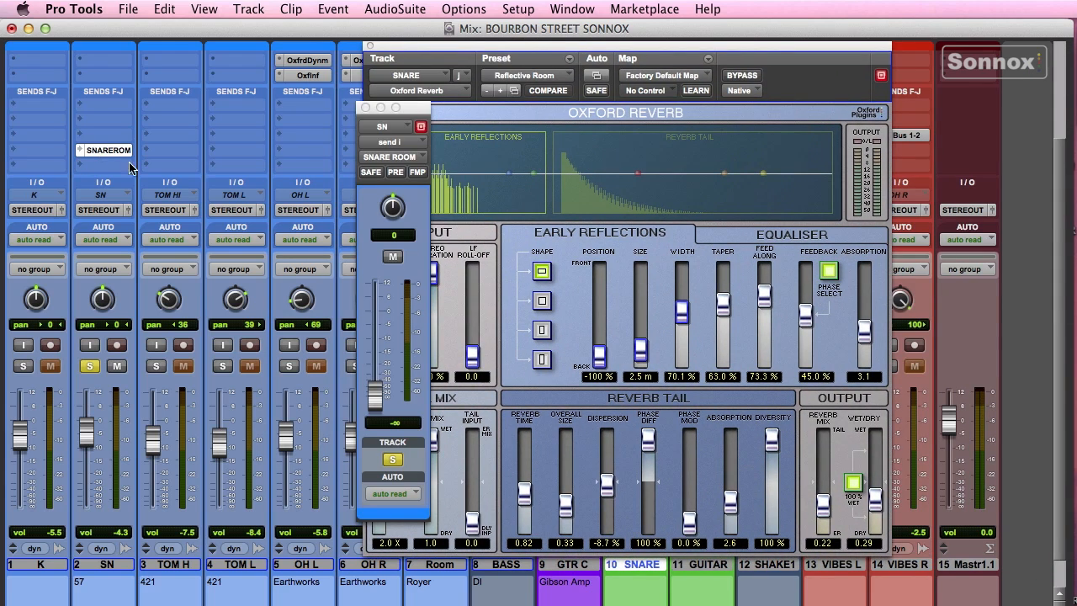
pyautogui.moveTo(410, 111); pyautogui.dragTo(263, 117)
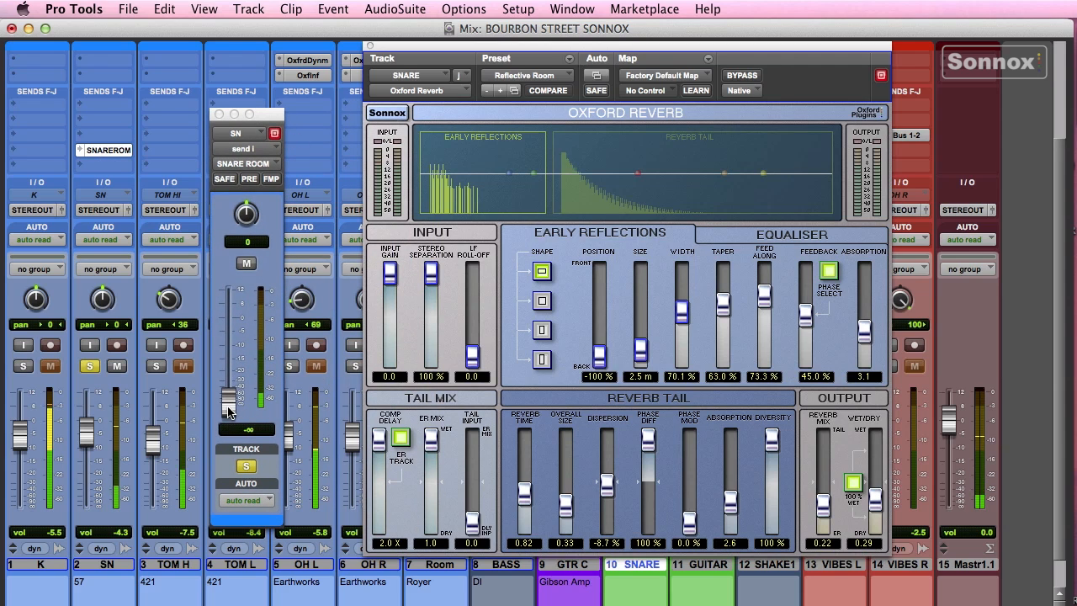
pyautogui.moveTo(229, 410); pyautogui.dragTo(237, 343)
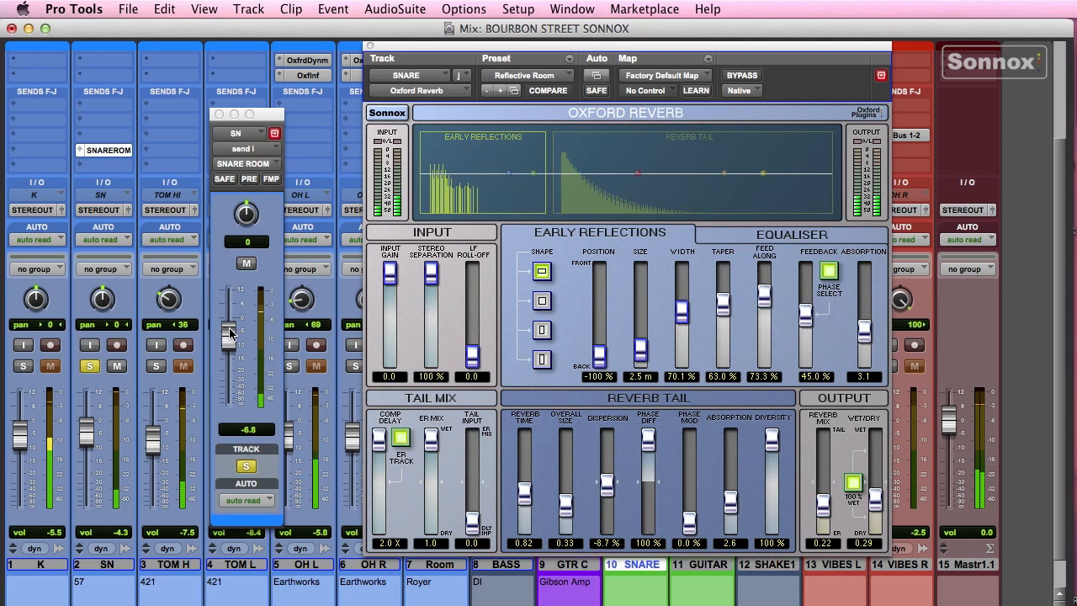
pyautogui.moveTo(229, 338); pyautogui.dragTo(227, 355)
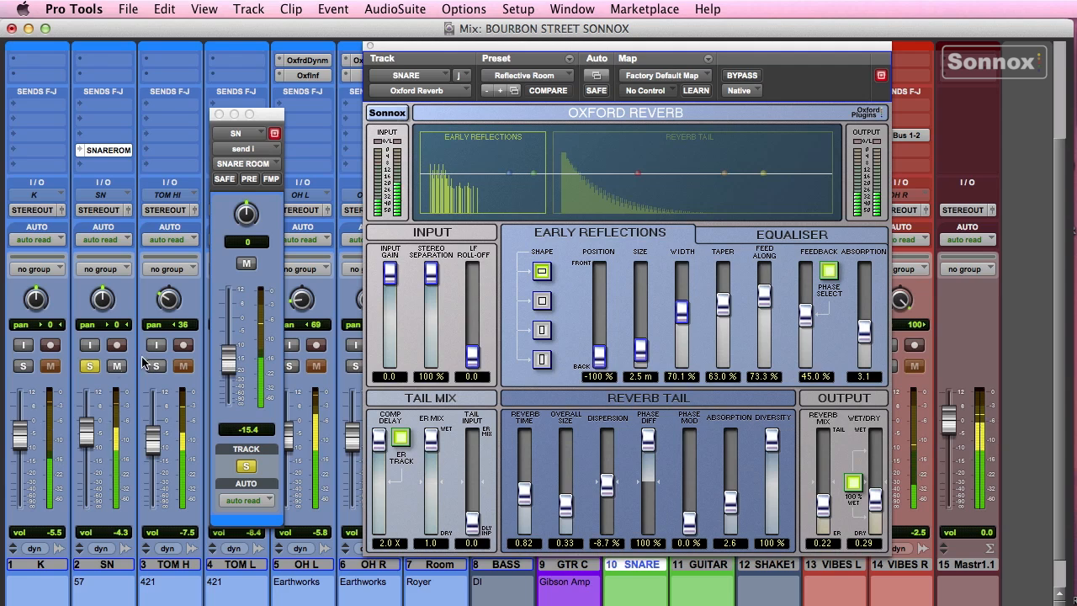
pyautogui.click(90, 367)
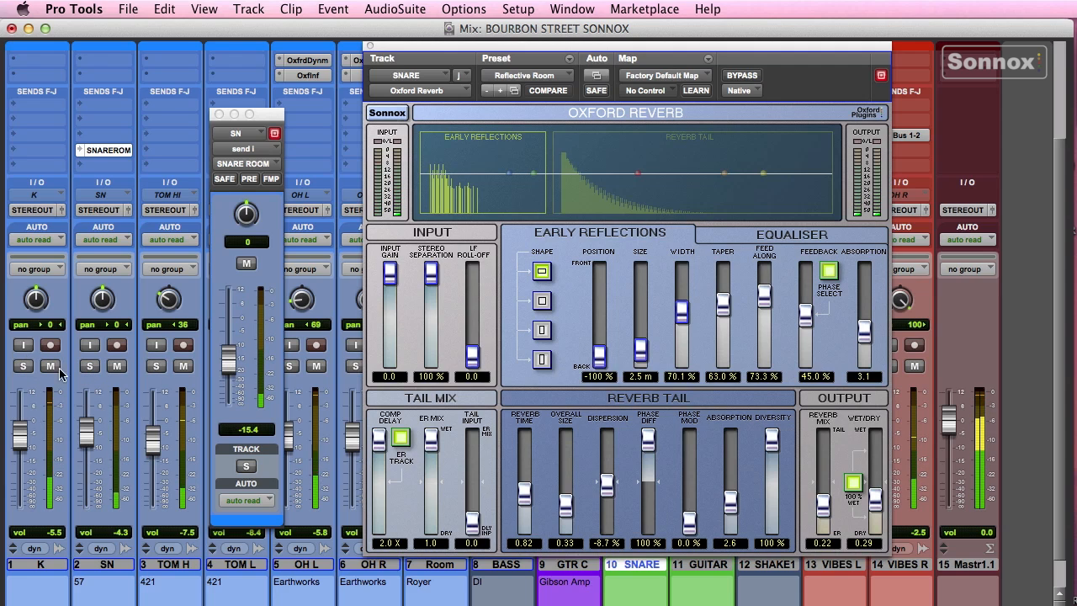
pyautogui.moveTo(228, 360); pyautogui.dragTo(234, 331)
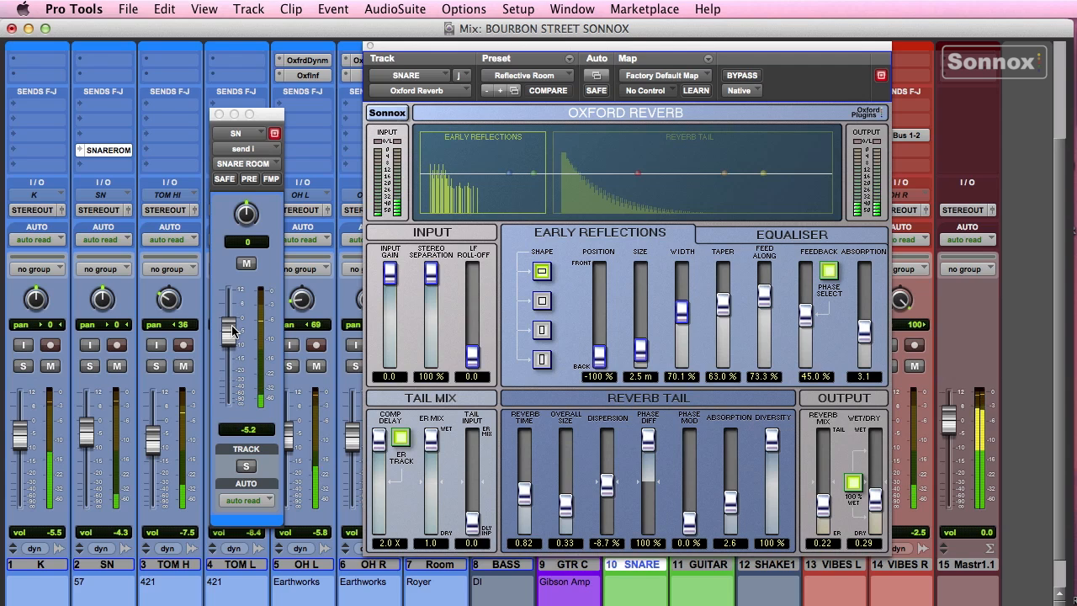
pyautogui.moveTo(233, 331); pyautogui.dragTo(235, 347)
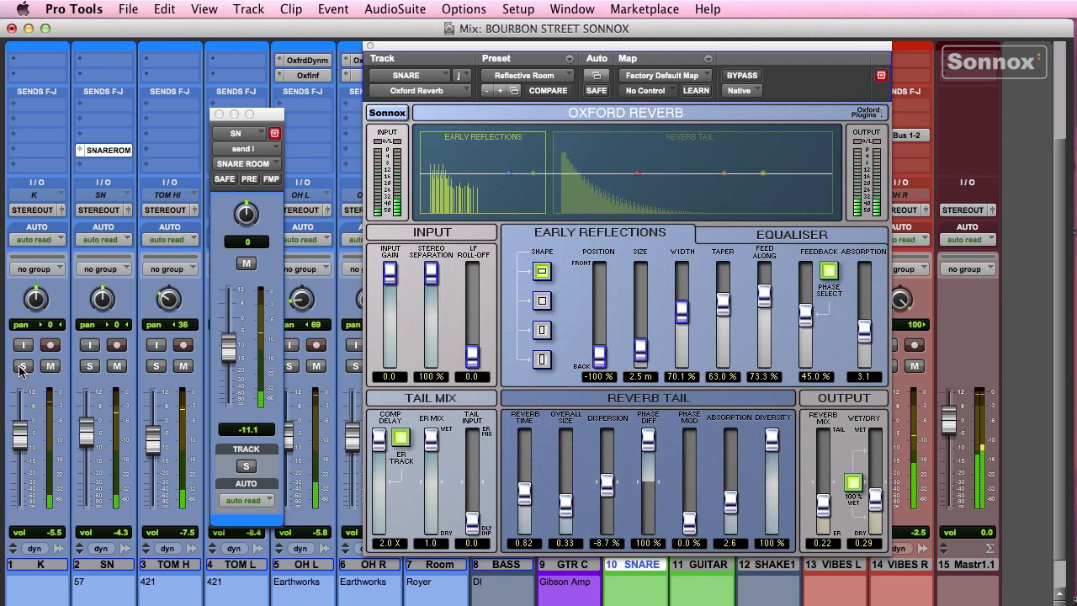
# - Solo K, SN, TOM H, TOM L and OH L, and close the send and reverb windows
pyautogui.click(23, 366)
pyautogui.click(89, 366)
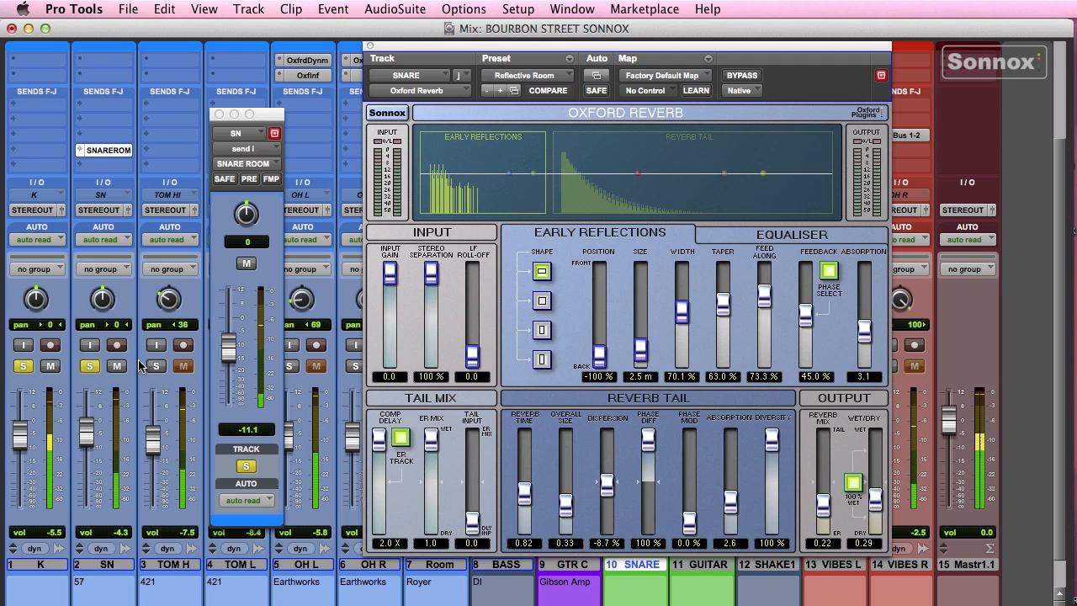
pyautogui.click(156, 367)
pyautogui.click(218, 114)
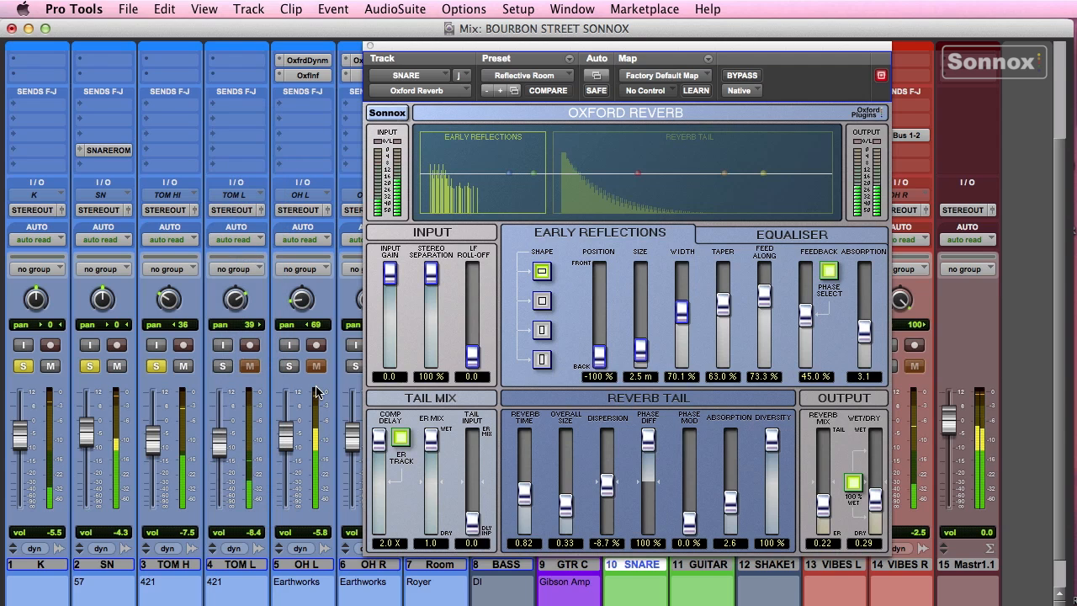
pyautogui.click(222, 367)
pyautogui.click(289, 367)
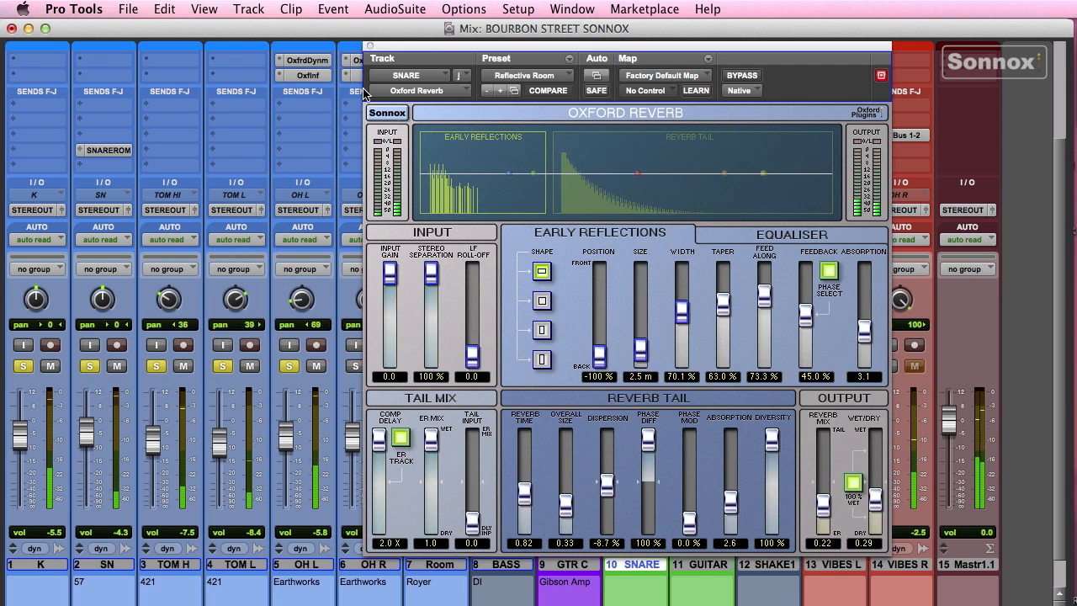
pyautogui.click(369, 46)
# - Also solo OH R, Room and the SNARE return, and bring up its Oxford Reverb
pyautogui.click(356, 366)
pyautogui.click(421, 366)
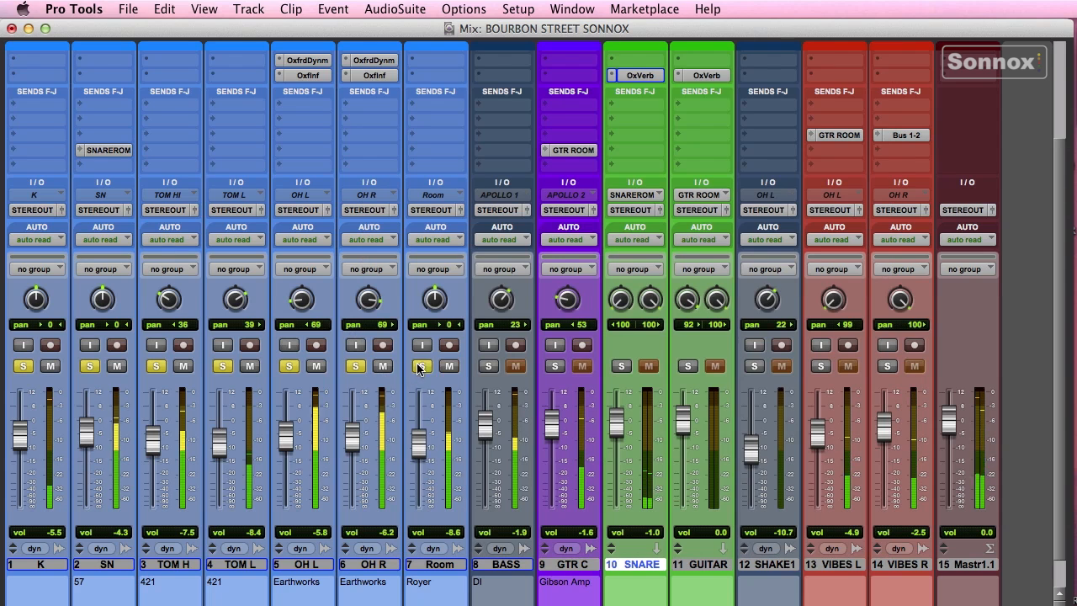
pyautogui.click(622, 367)
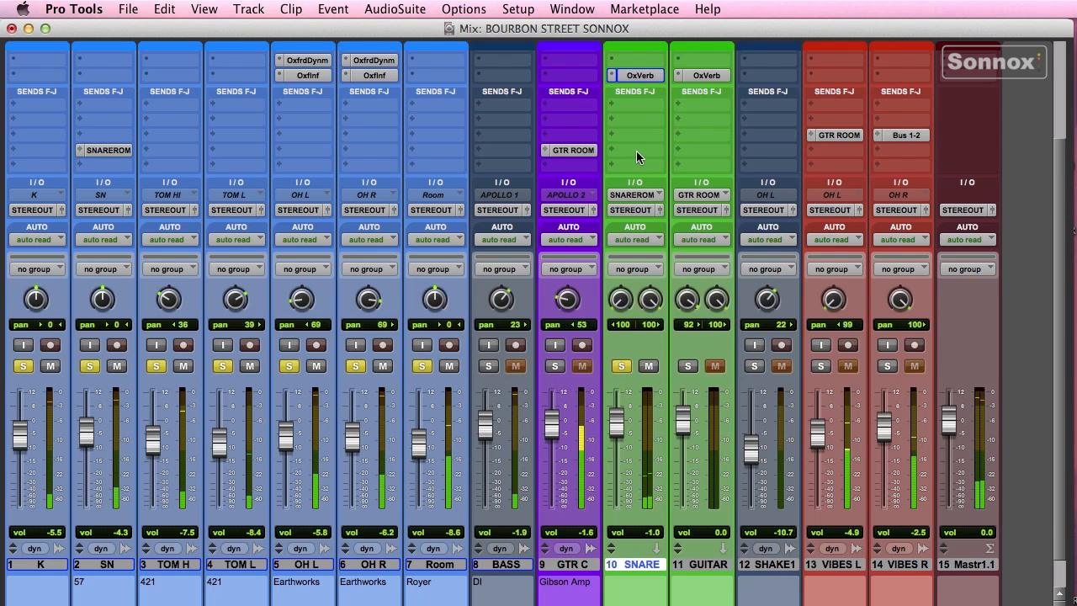
pyautogui.click(640, 75)
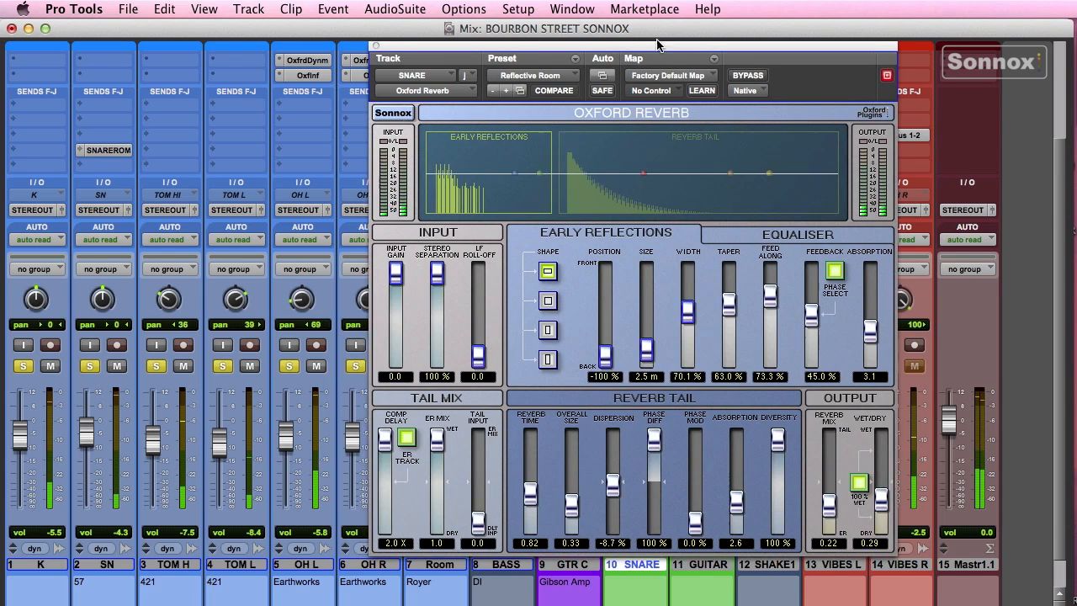
pyautogui.moveTo(659, 45); pyautogui.dragTo(715, 44)
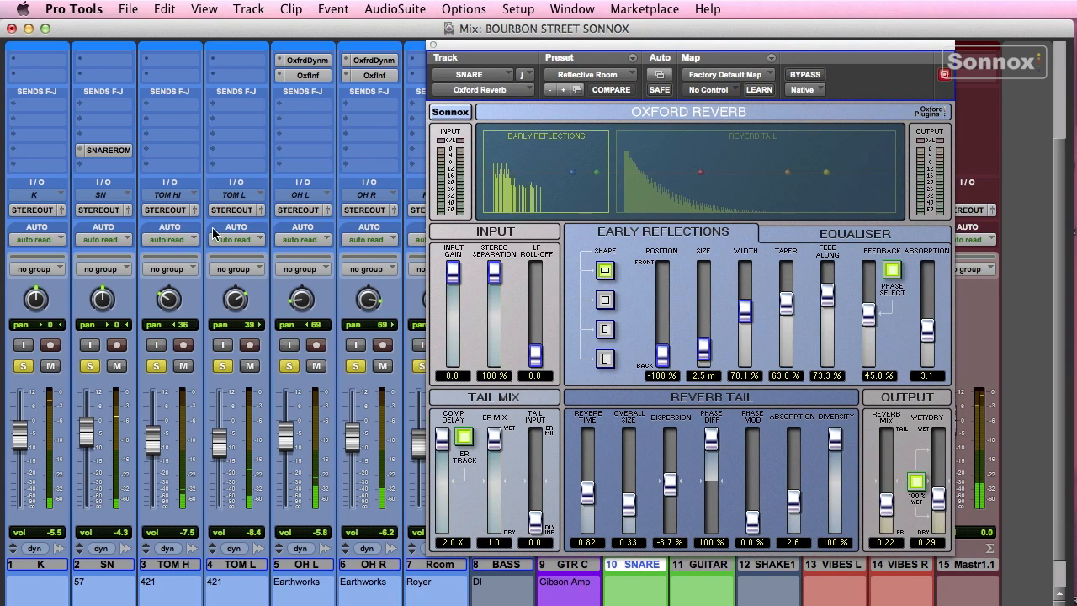
# - Raise SN's snare room send and set the reverb's wet mix to 0.25
pyautogui.click(105, 151)
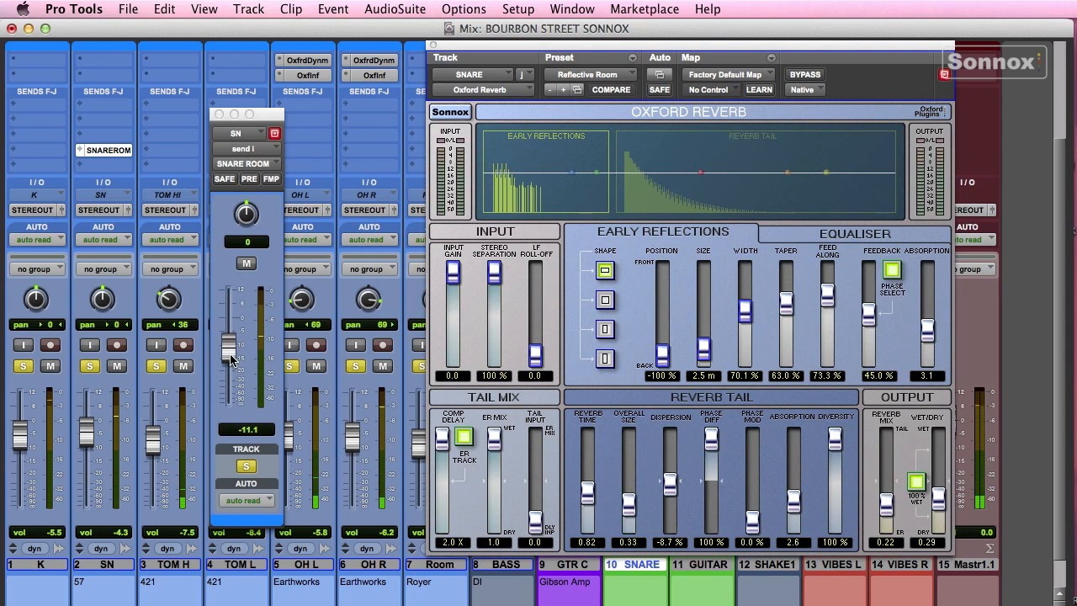
pyautogui.moveTo(232, 360); pyautogui.dragTo(231, 333)
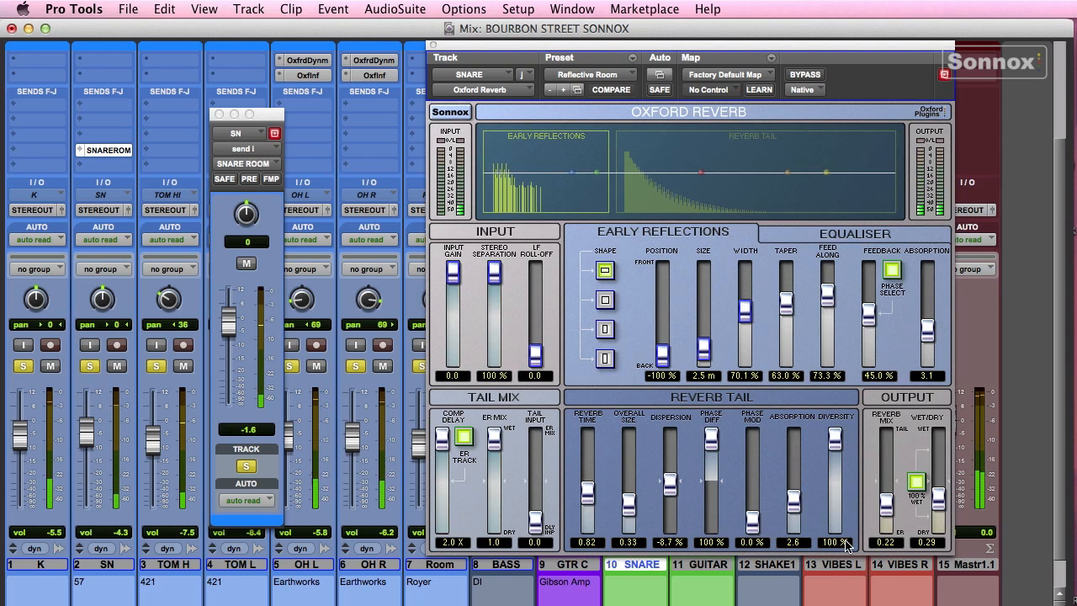
pyautogui.moveTo(886, 503)
pyautogui.mouseDown()
pyautogui.moveTo(894, 449)
pyautogui.moveTo(886, 503)
pyautogui.mouseUp()
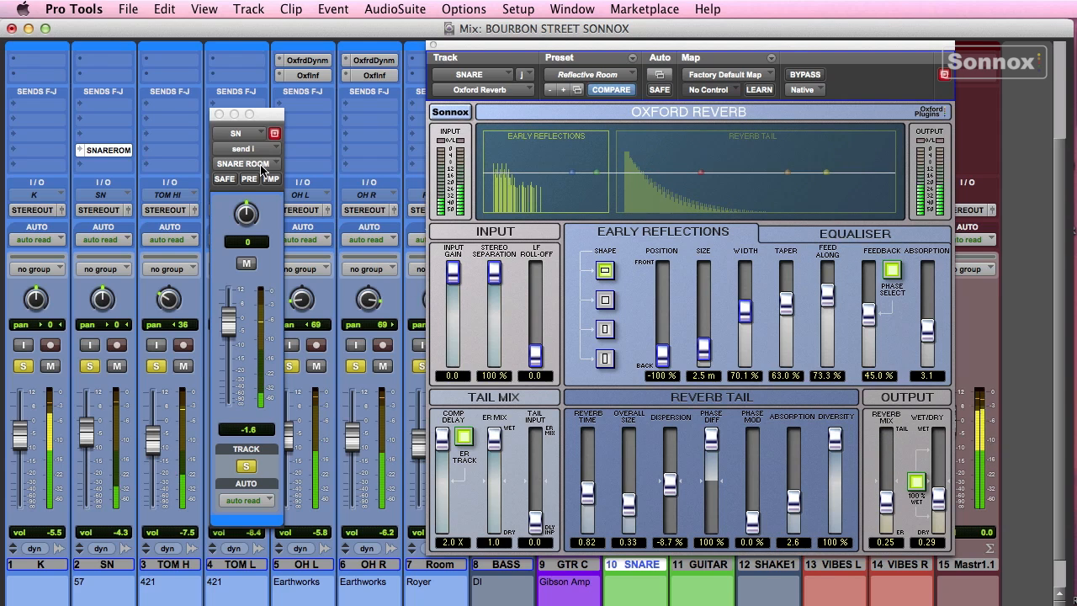
pyautogui.click(218, 115)
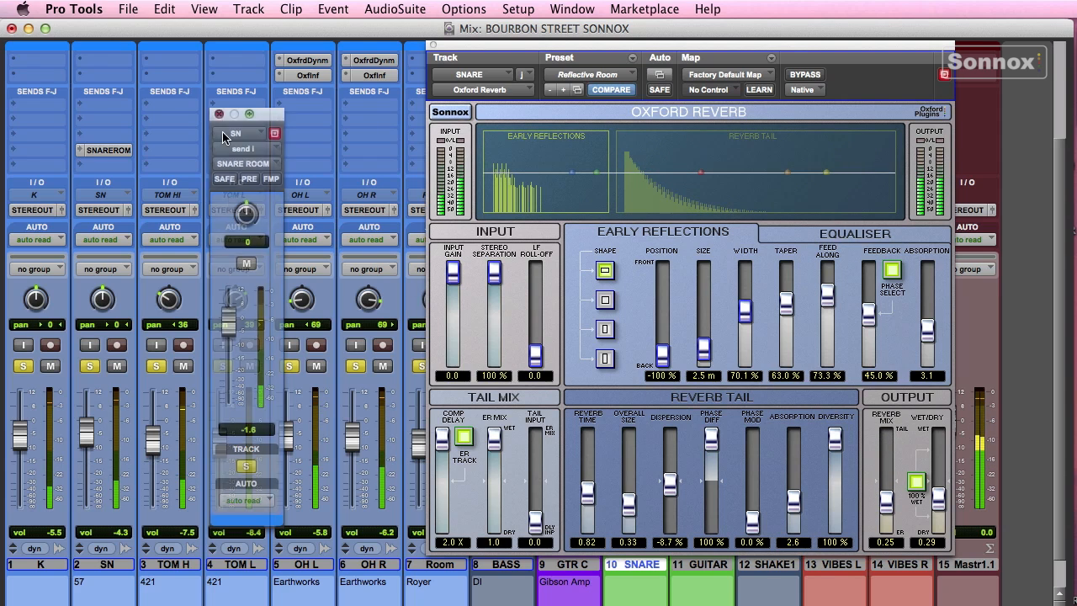
# - Clear all drum solos, recheck SN's send, close the windows and mute the SNARE return
pyautogui.keyDown('alt'); pyautogui.click(289, 366); pyautogui.keyUp('alt')
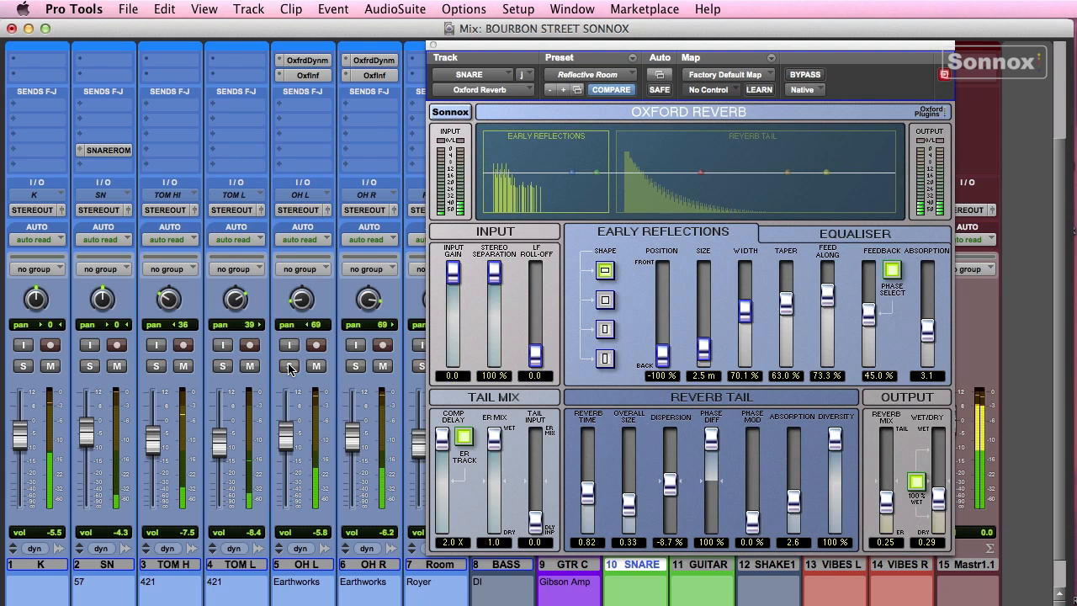
pyautogui.click(109, 150)
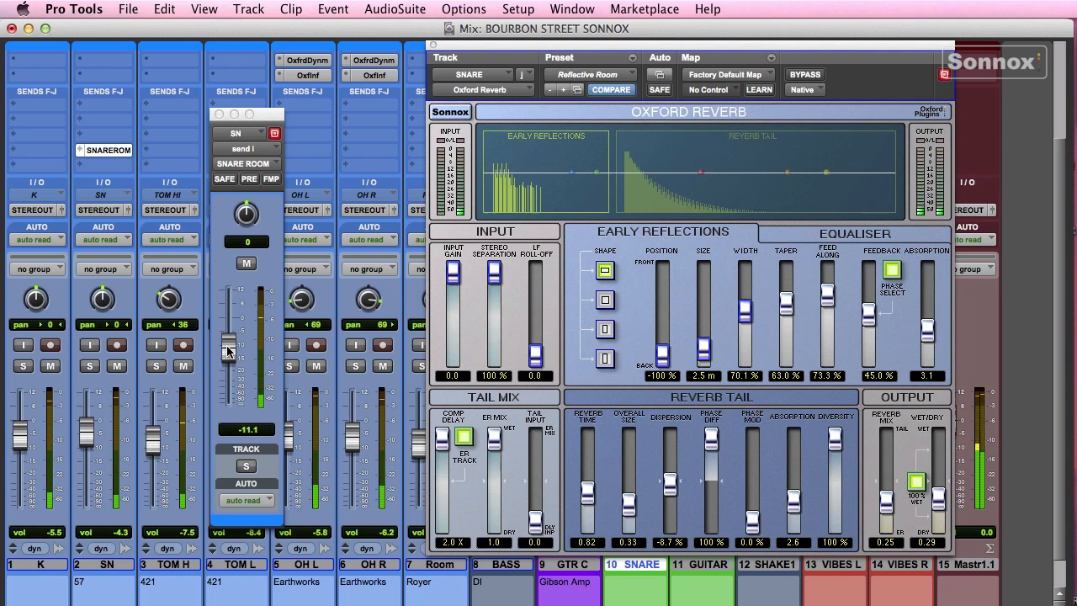
pyautogui.click(218, 114)
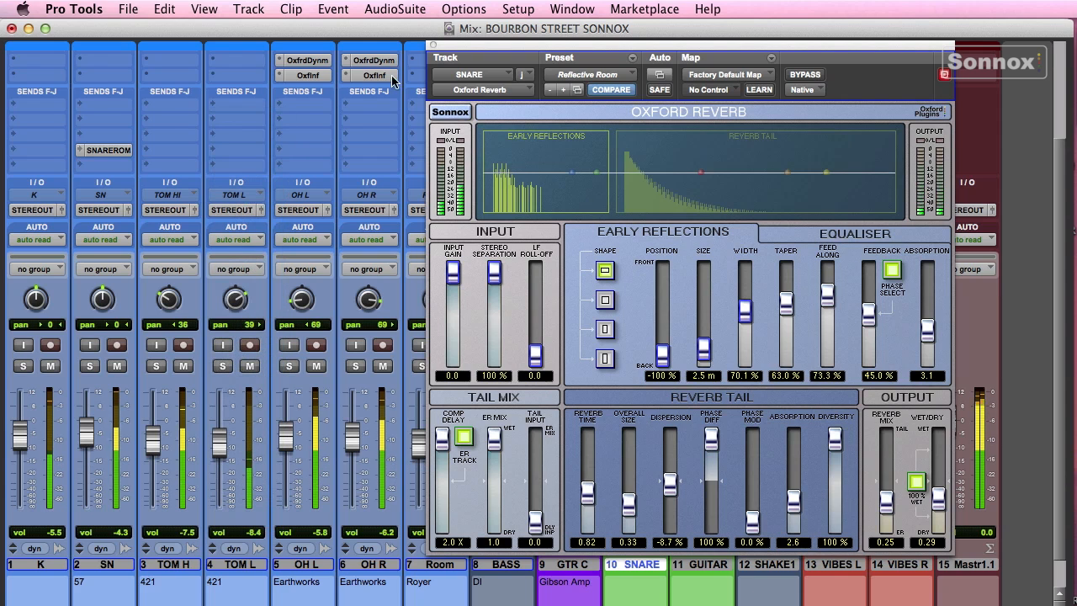
pyautogui.click(433, 45)
pyautogui.click(649, 367)
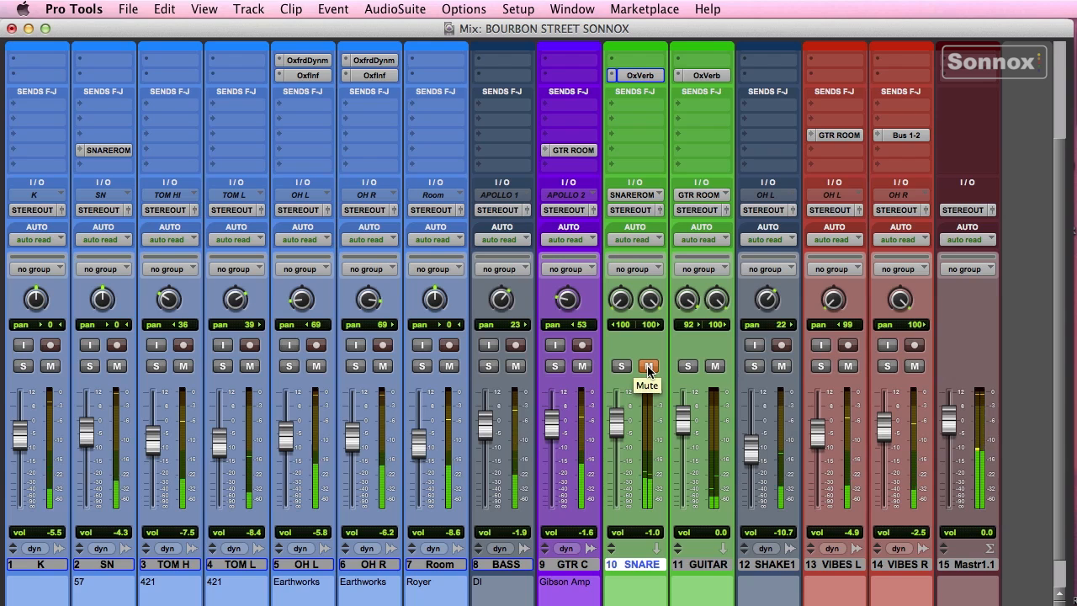
# - Unmute the SNARE return, solo GTR C, and keep the GUITAR reverb on Small Room 1
pyautogui.click(648, 367)
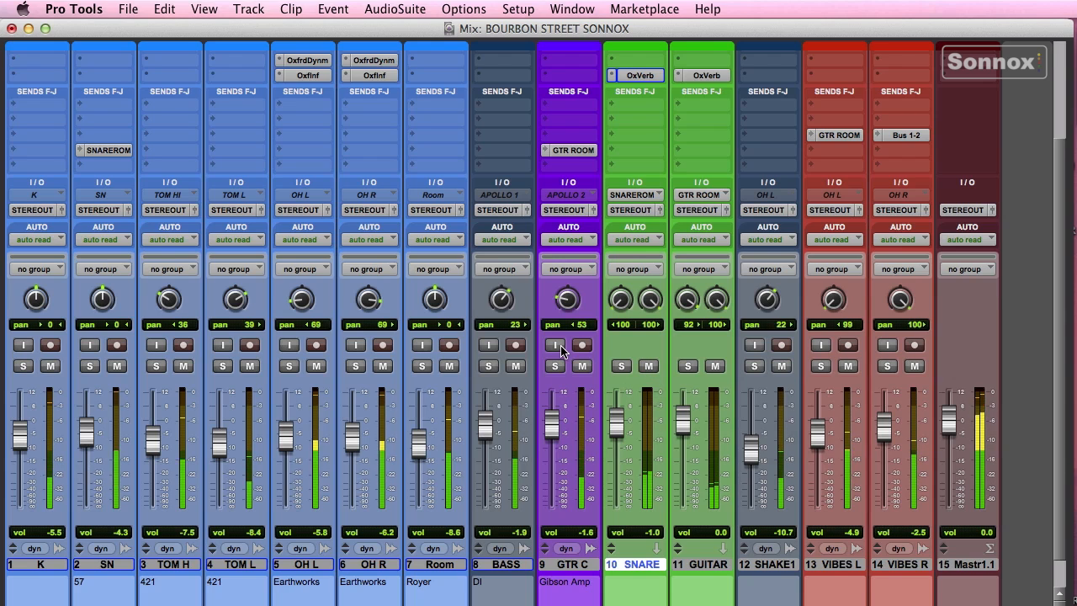
pyautogui.click(555, 369)
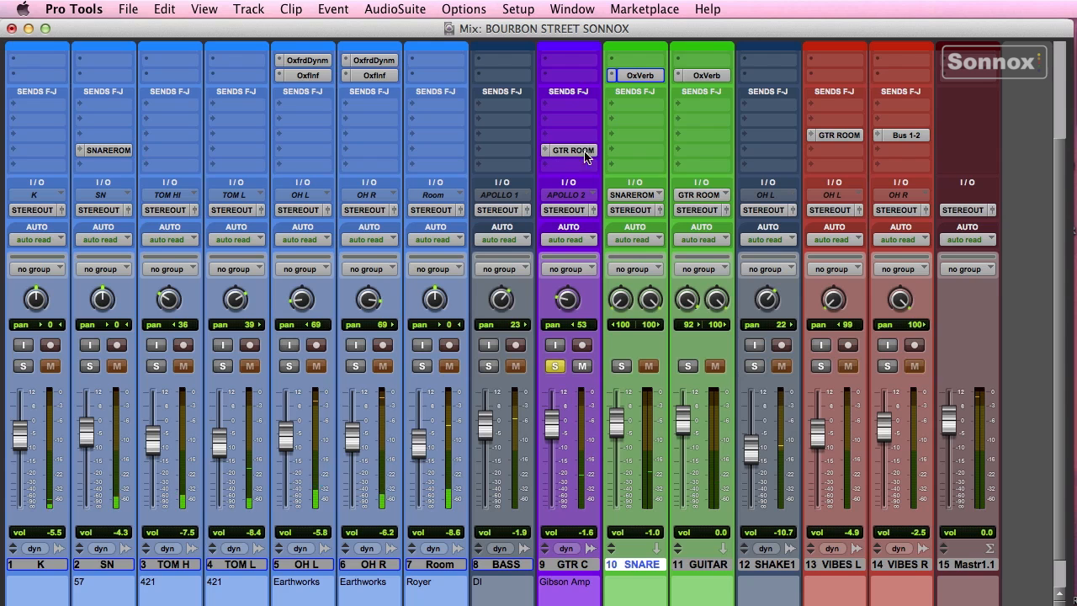
pyautogui.click(706, 75)
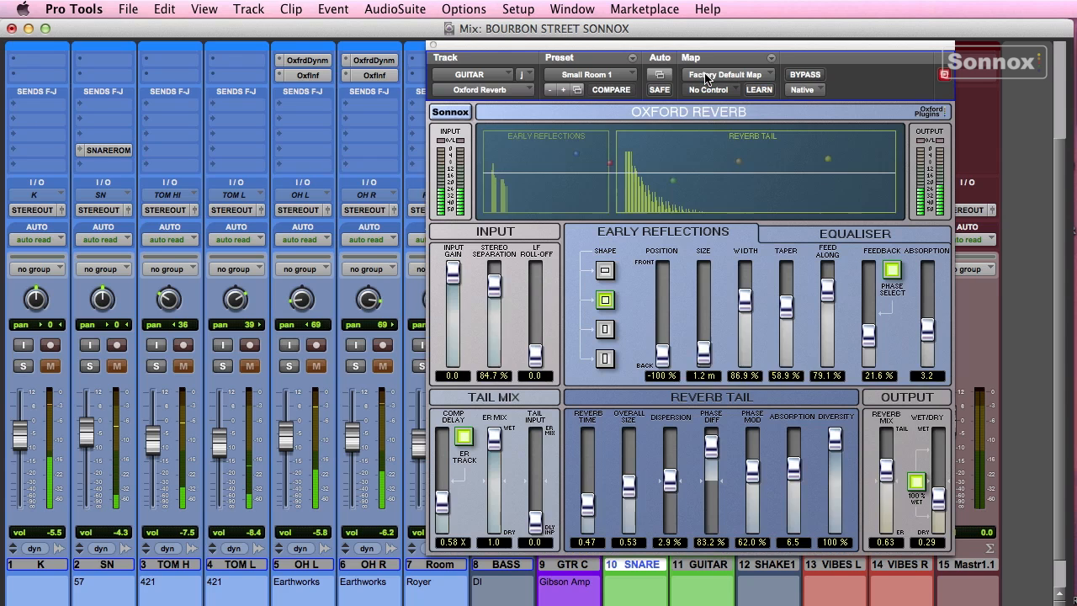
pyautogui.click(585, 75)
pyautogui.moveTo(589, 75)
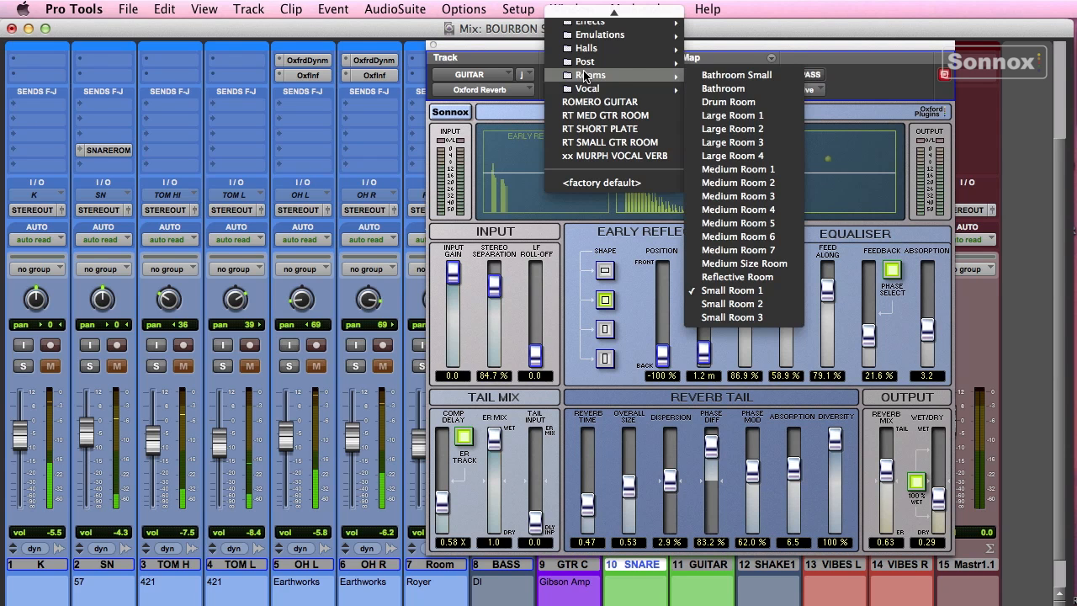
pyautogui.click(733, 291)
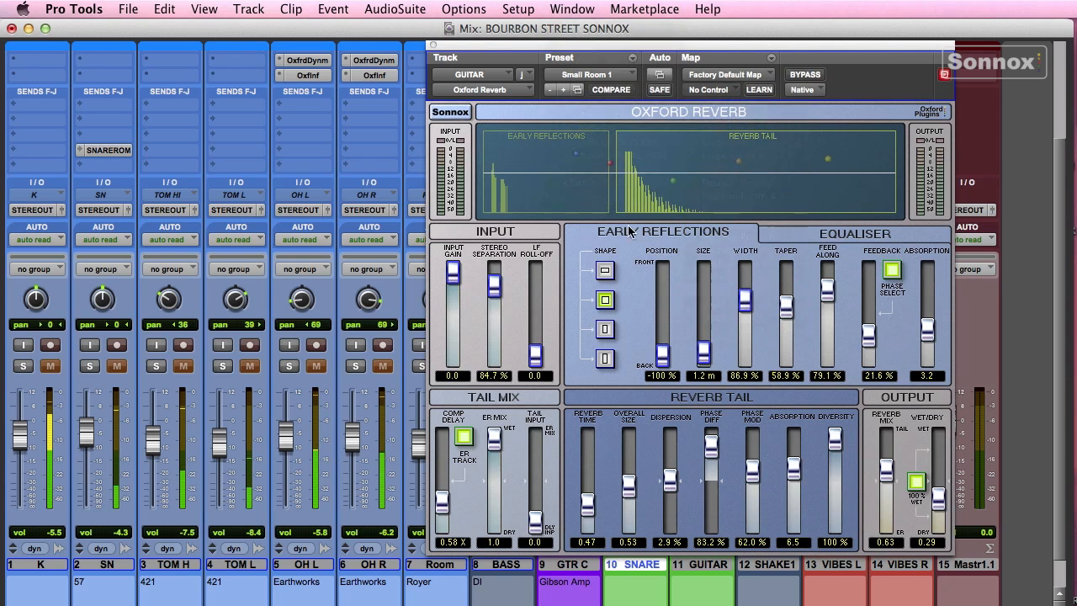
pyautogui.click(434, 47)
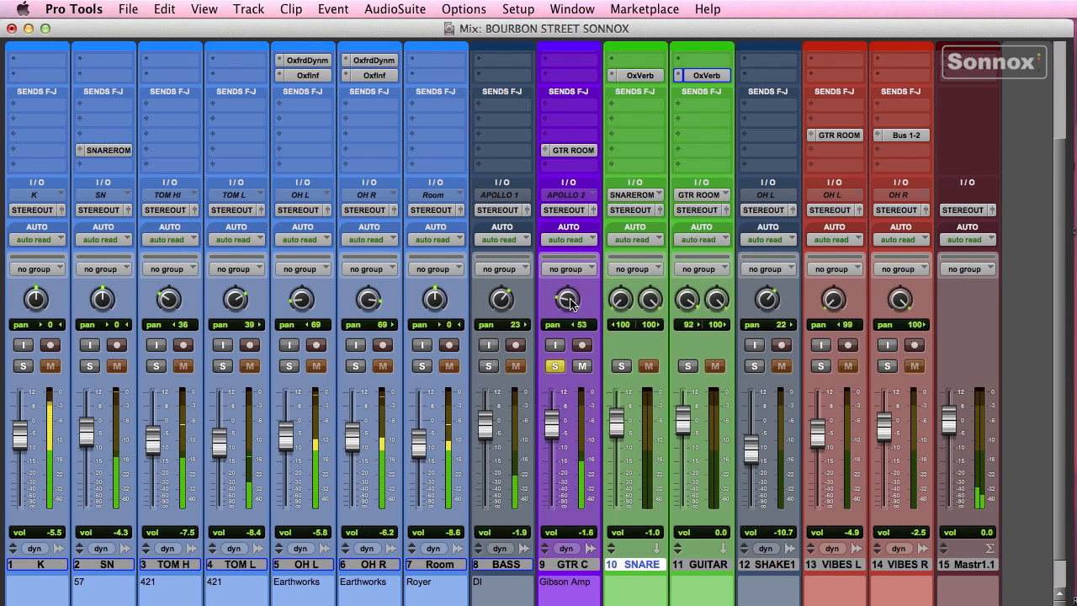
# - Set GTR C's GTR ROOM send to -10.4 dB and the unmuted GUITAR return to +2.1 dB
pyautogui.click(572, 151)
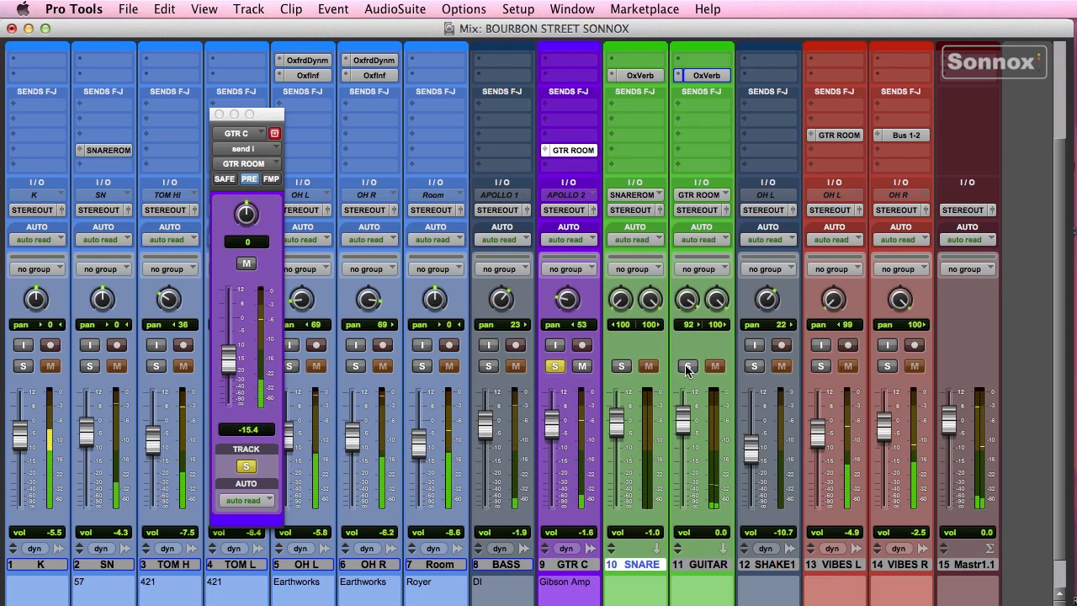
pyautogui.click(687, 371)
pyautogui.moveTo(229, 365); pyautogui.dragTo(228, 341)
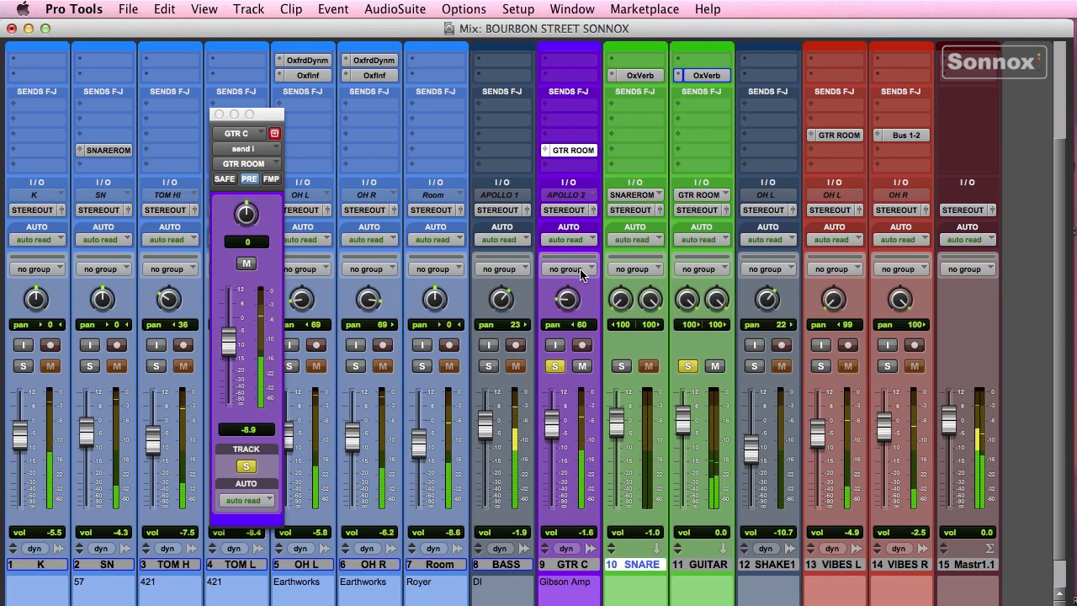
pyautogui.keyDown('alt'); pyautogui.click(555, 366); pyautogui.keyUp('alt')
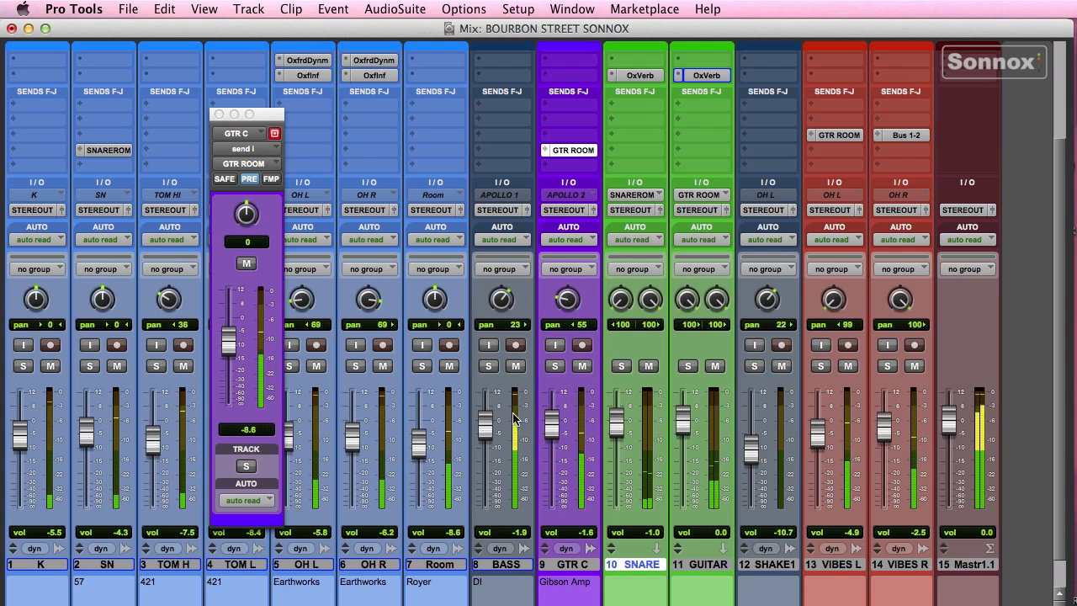
pyautogui.moveTo(688, 429); pyautogui.dragTo(688, 418)
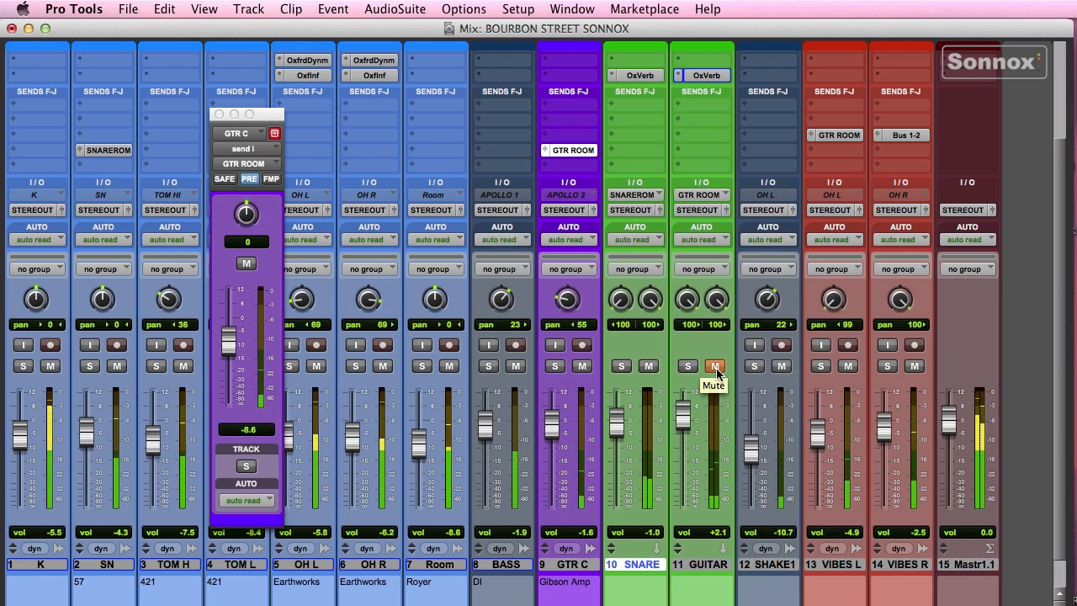
pyautogui.click(716, 367)
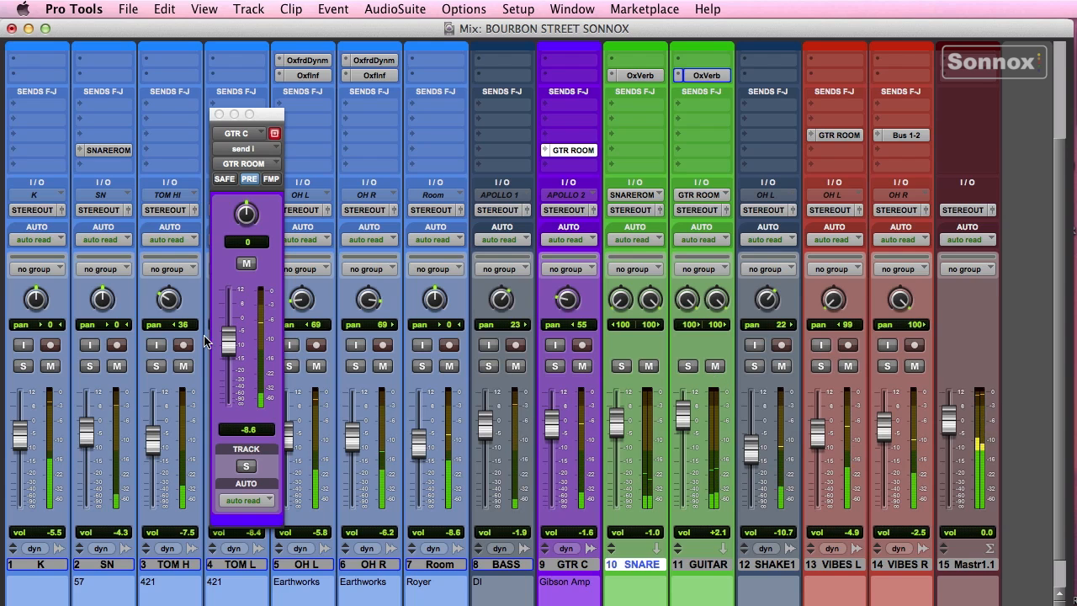
pyautogui.moveTo(227, 343); pyautogui.dragTo(227, 351)
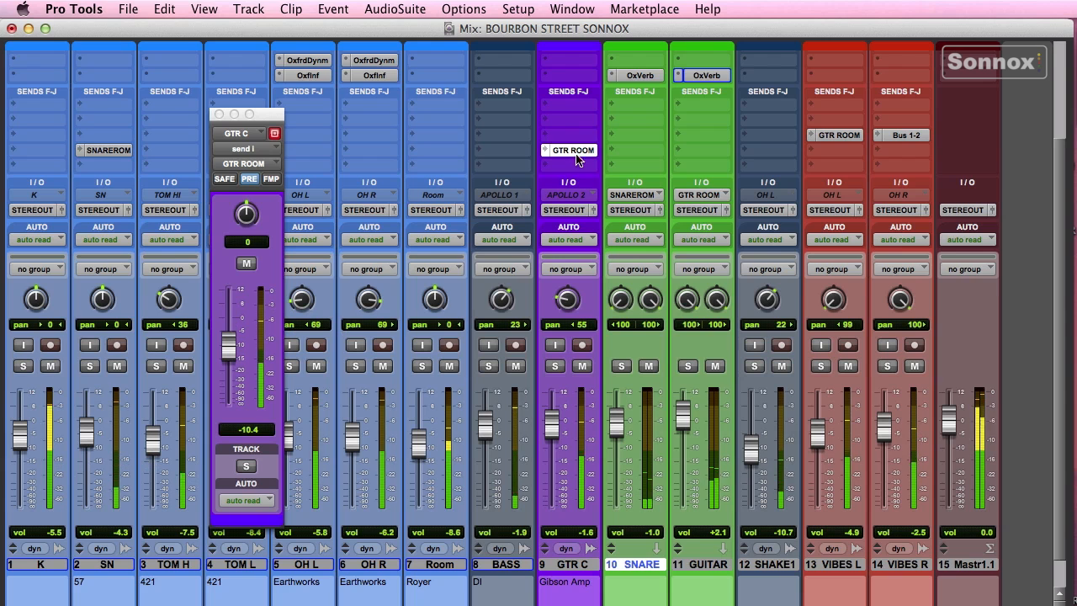
# - EQ the GUITAR reverb with a -10 dB HMF dip and -12.5 dB HF shelf; nudge GTR C's send to -8.0
pyautogui.click(703, 75)
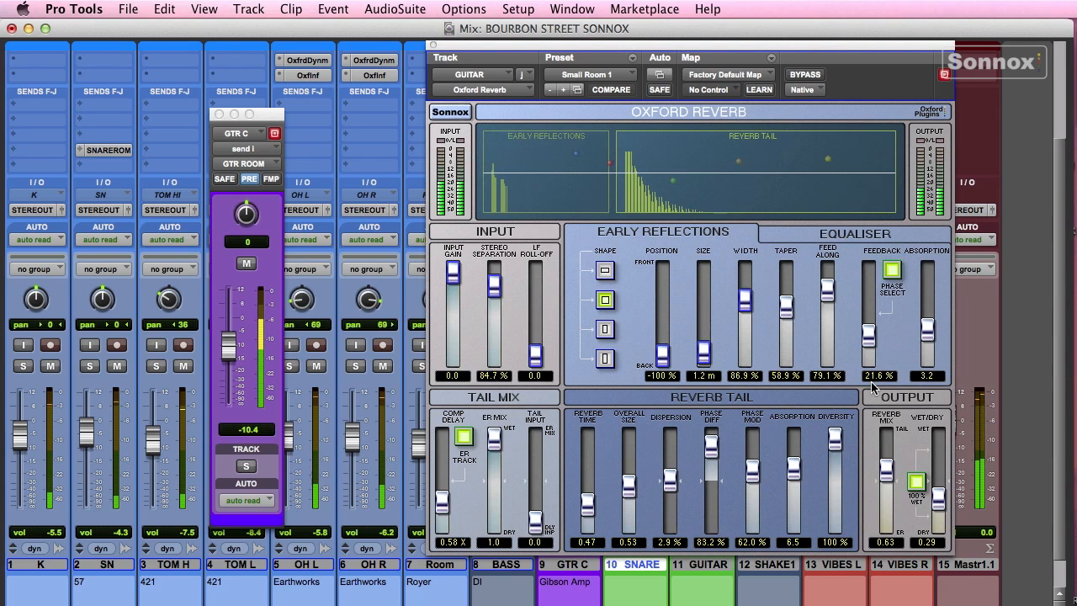
pyautogui.click(852, 233)
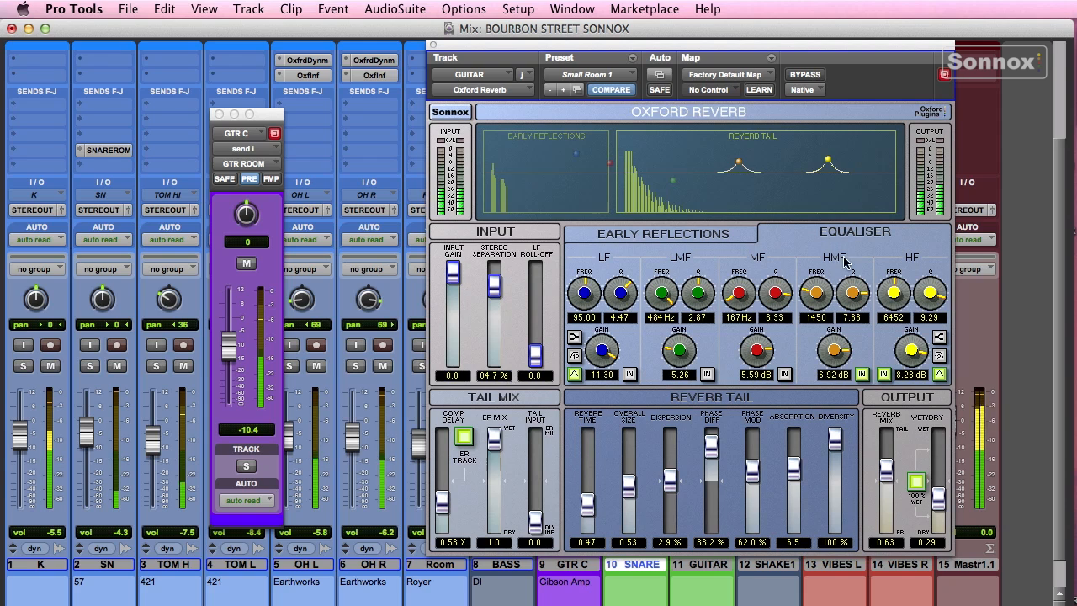
pyautogui.moveTo(835, 162); pyautogui.dragTo(830, 191)
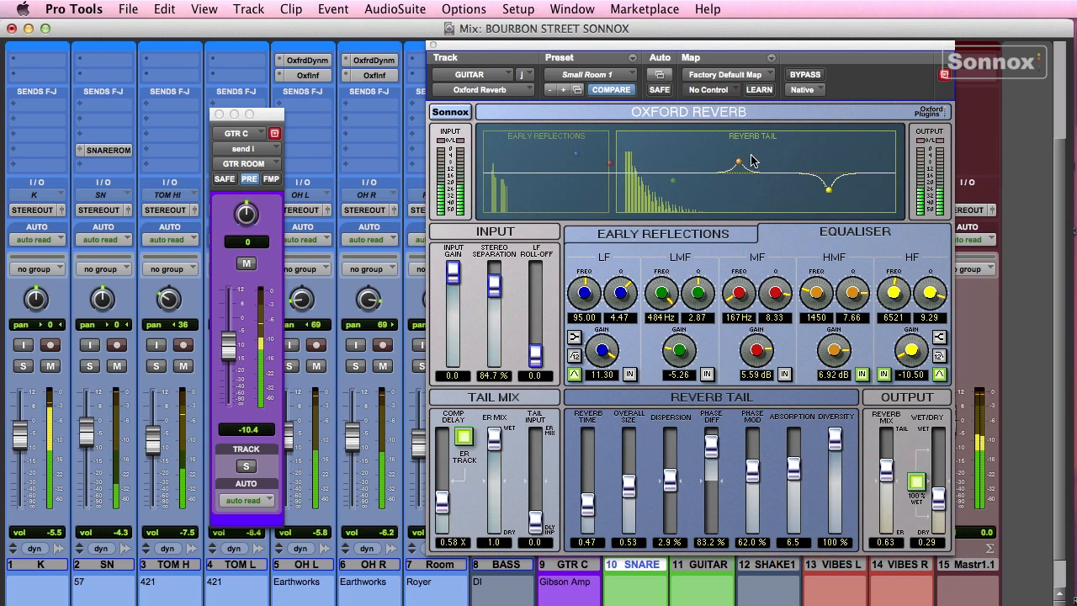
pyautogui.moveTo(737, 178); pyautogui.dragTo(735, 188)
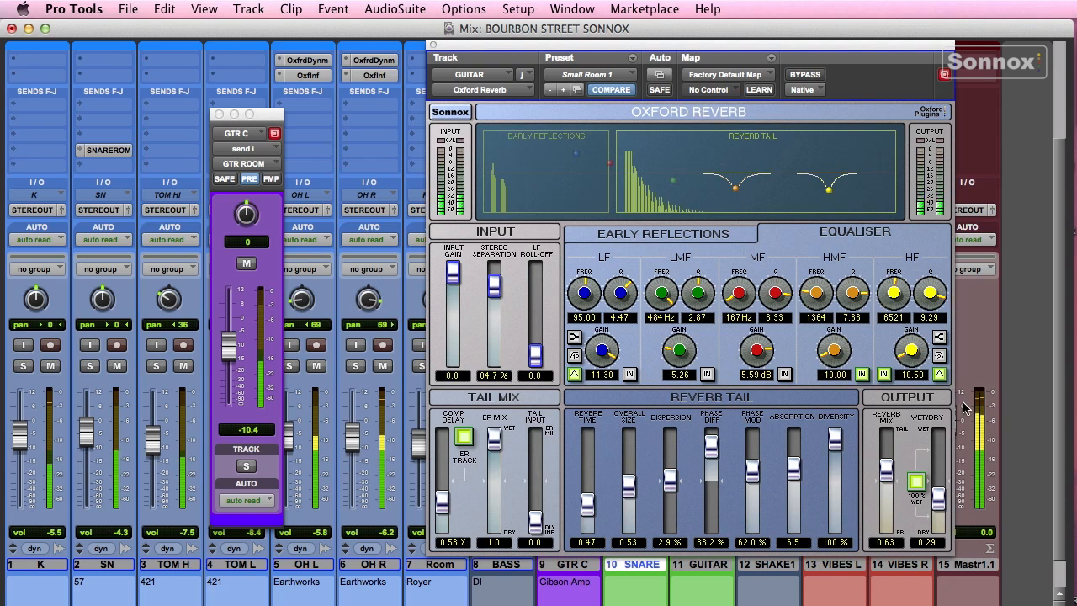
pyautogui.click(939, 337)
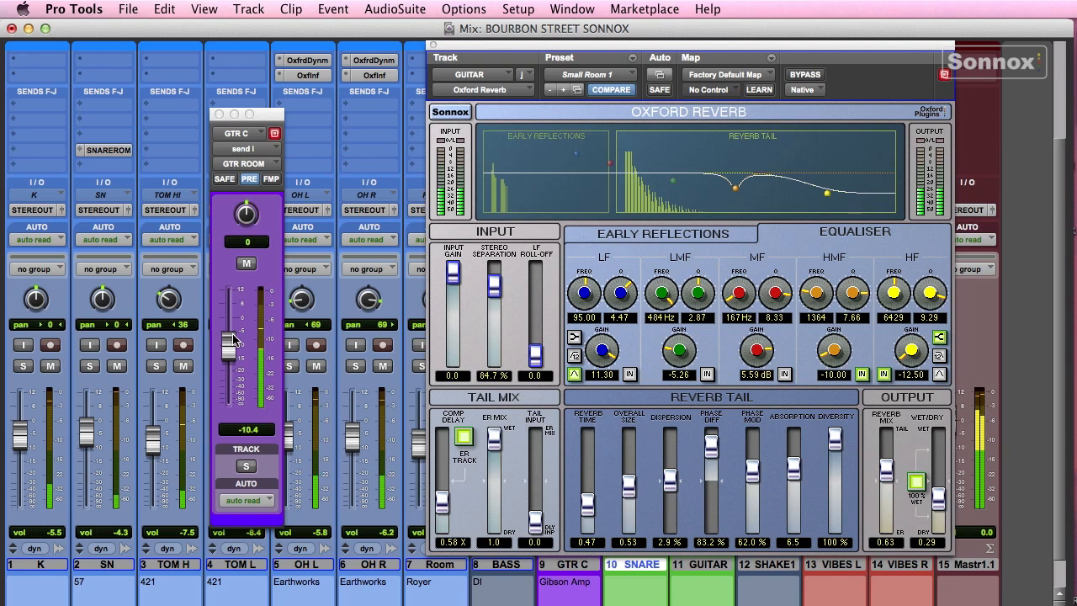
pyautogui.moveTo(234, 340); pyautogui.dragTo(234, 336)
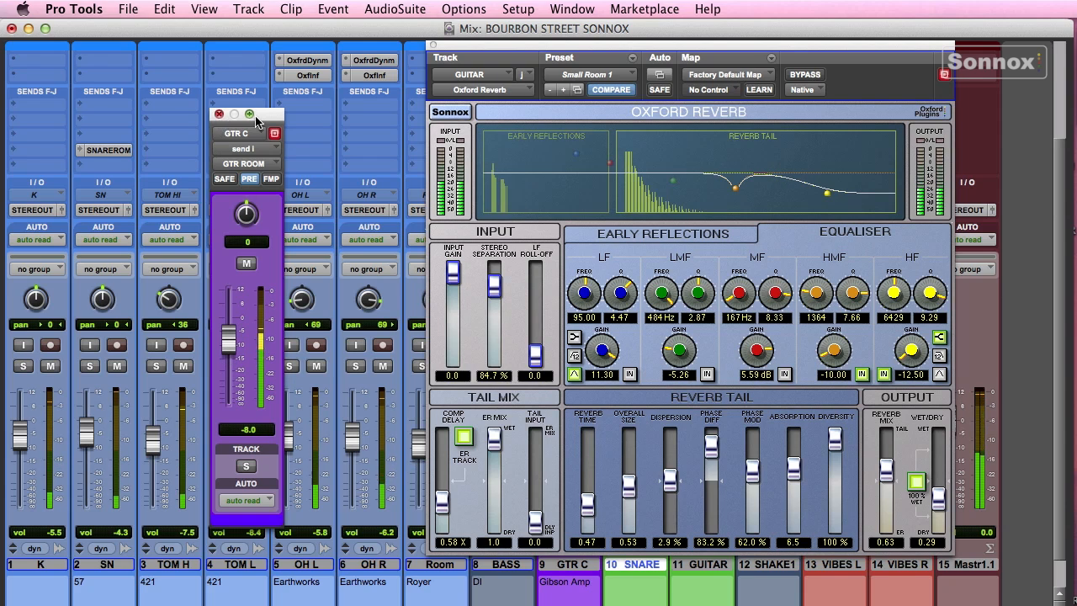
pyautogui.click(432, 44)
# - Solo OH L and OH R and open their Oxford Inflator and Dynamics inserts
pyautogui.click(220, 114)
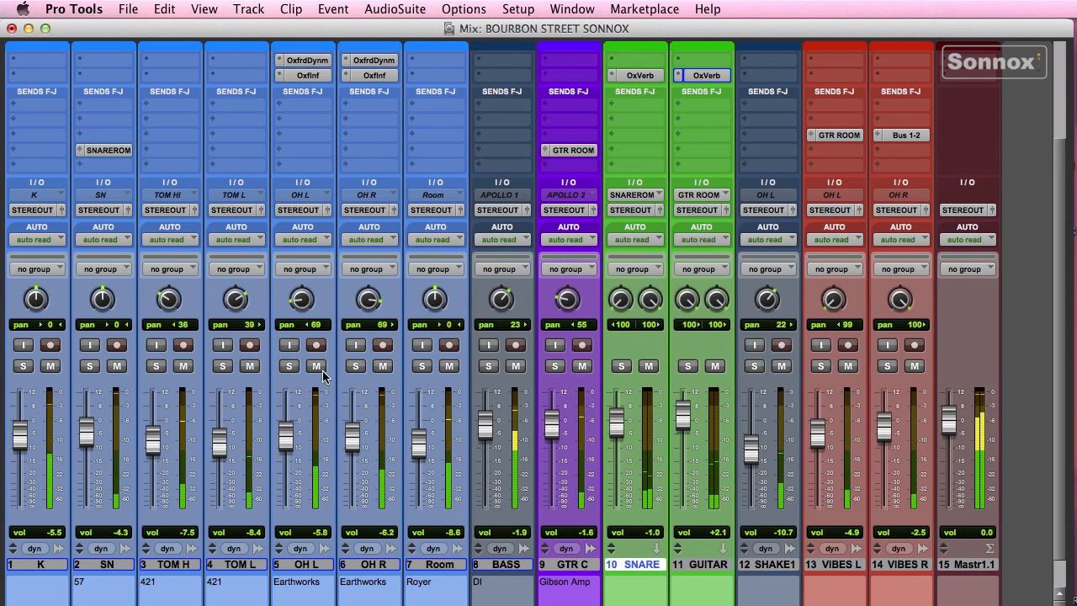
pyautogui.click(289, 366)
pyautogui.click(355, 366)
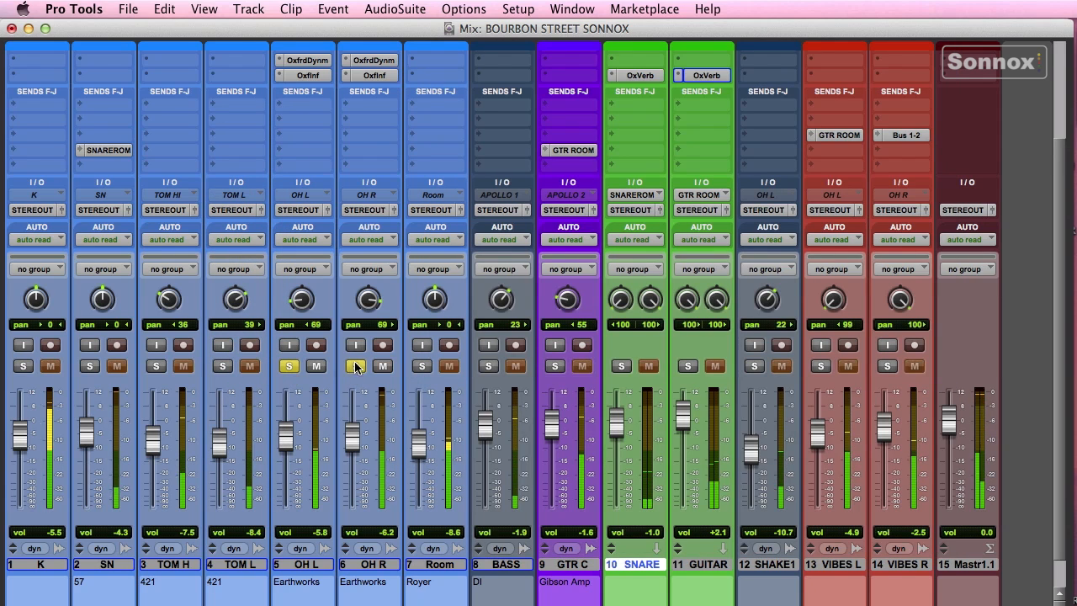
pyautogui.click(375, 75)
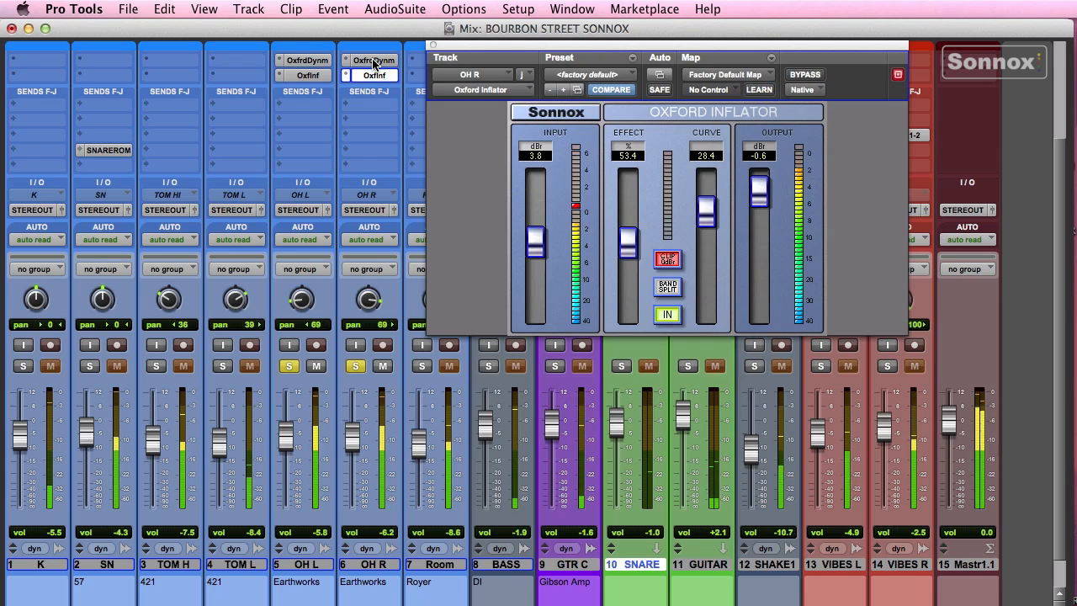
pyautogui.click(373, 60)
pyautogui.click(308, 75)
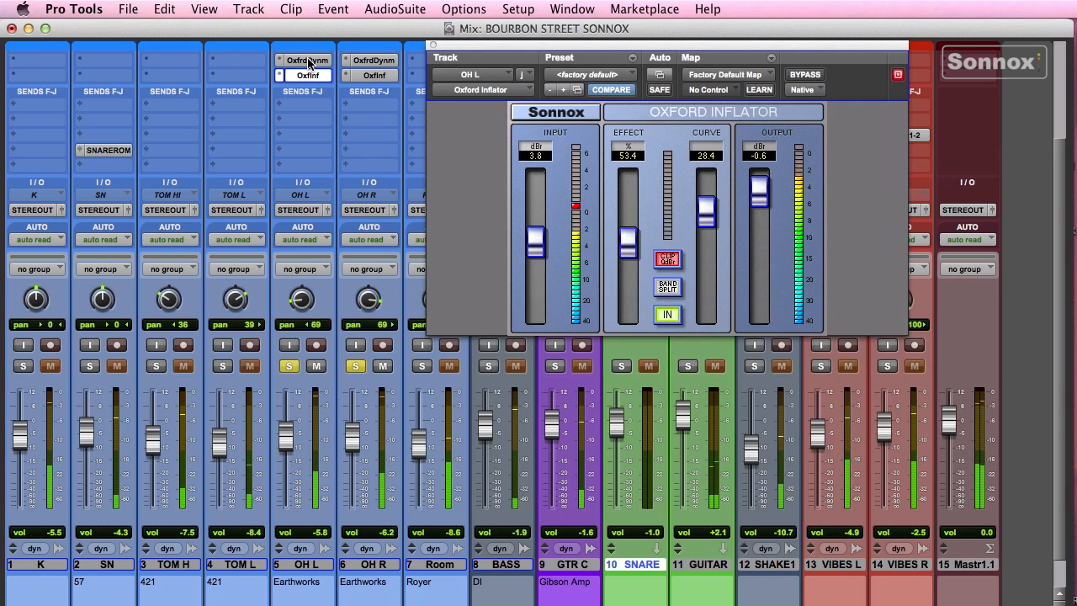
pyautogui.click(308, 61)
# - Bypass the Inflator and Dynamics on both overhead tracks
pyautogui.keyDown('super'); pyautogui.click(375, 76); pyautogui.keyUp('super')
pyautogui.keyDown('super'); pyautogui.click(374, 61); pyautogui.keyUp('super')
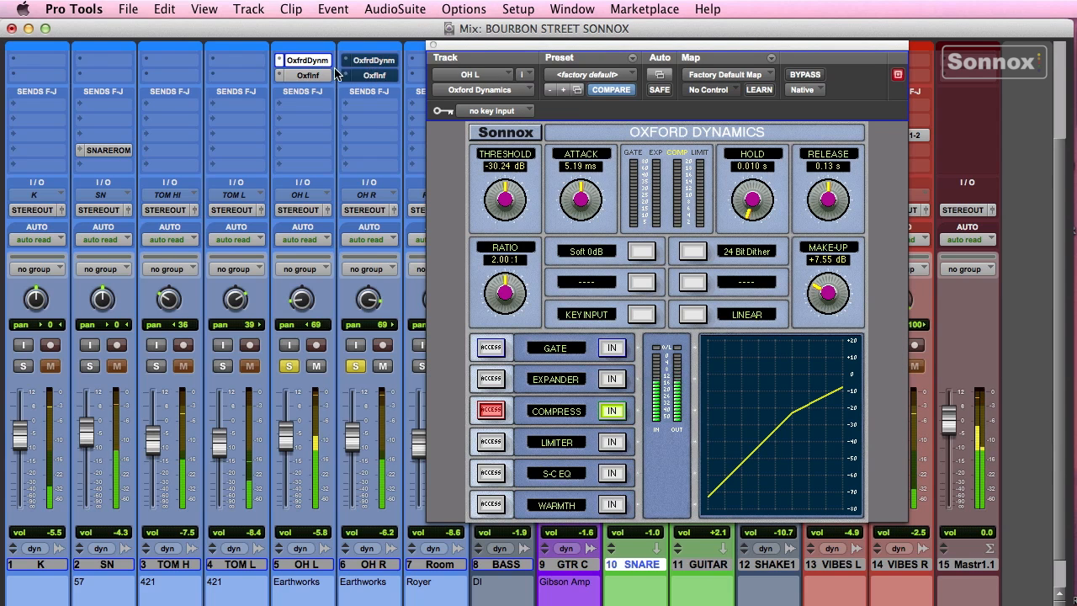
pyautogui.keyDown('super'); pyautogui.click(308, 75); pyautogui.keyUp('super')
pyautogui.keyDown('super'); pyautogui.click(307, 62); pyautogui.keyUp('super')
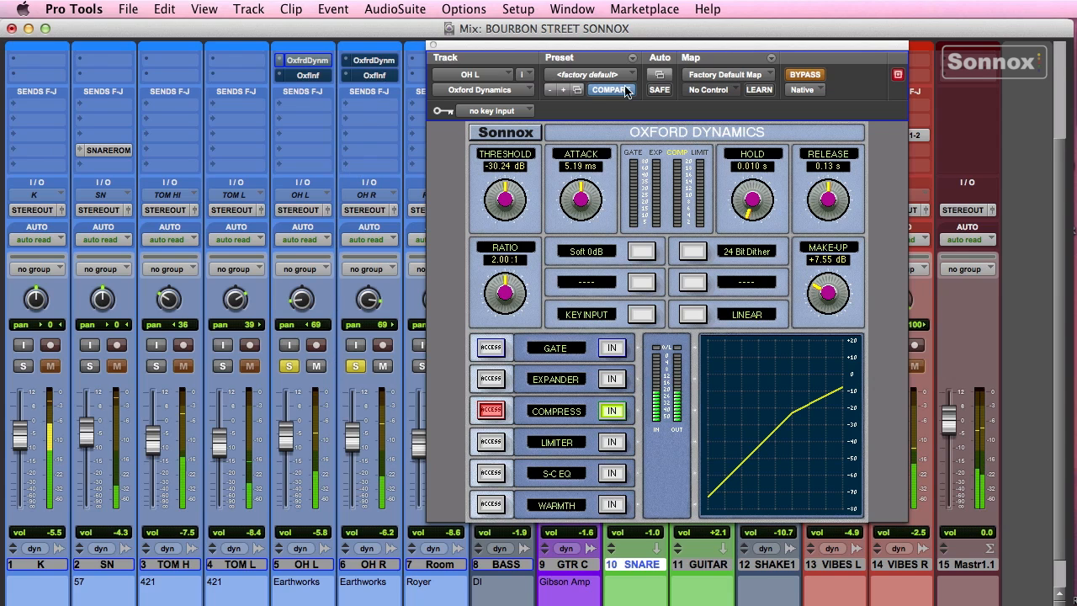
# - Re-enable all four overhead plug-ins, unsolo OH L and OH R, and close the plug-in window
pyautogui.keyDown('super'); pyautogui.click(375, 75); pyautogui.keyUp('super')
pyautogui.keyDown('super'); pyautogui.click(373, 60); pyautogui.keyUp('super')
pyautogui.keyDown('super'); pyautogui.click(308, 75); pyautogui.keyUp('super')
pyautogui.keyDown('super'); pyautogui.click(306, 60); pyautogui.keyUp('super')
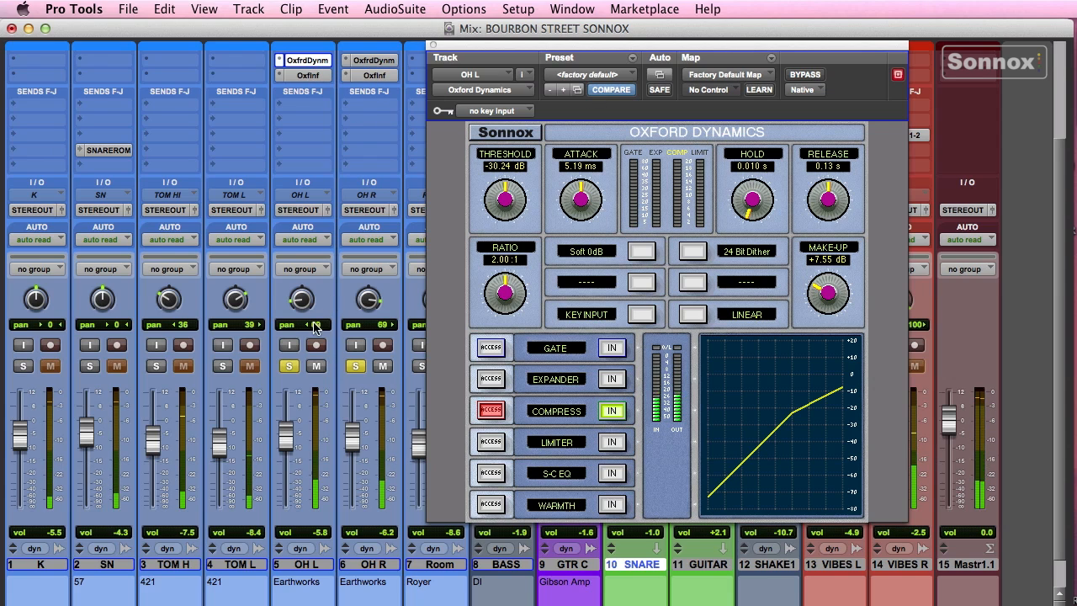
pyautogui.click(289, 366)
pyautogui.click(356, 365)
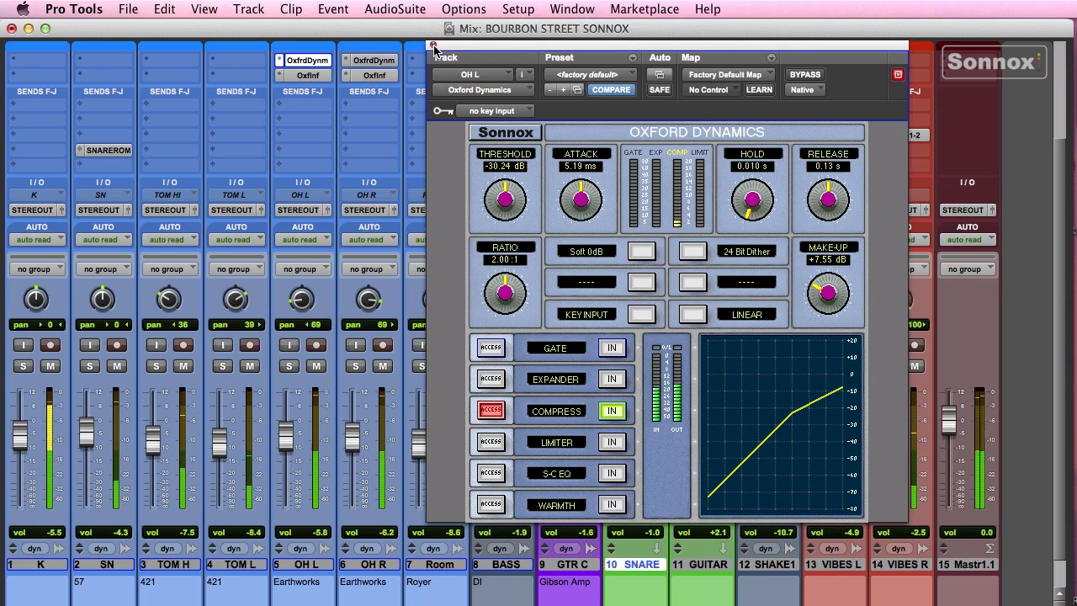
pyautogui.press('super+w')
# - Look over the SNARE Oxford Reverb, then bring up the GUITAR Oxford Reverb showing Small Room 1
pyautogui.click(639, 76)
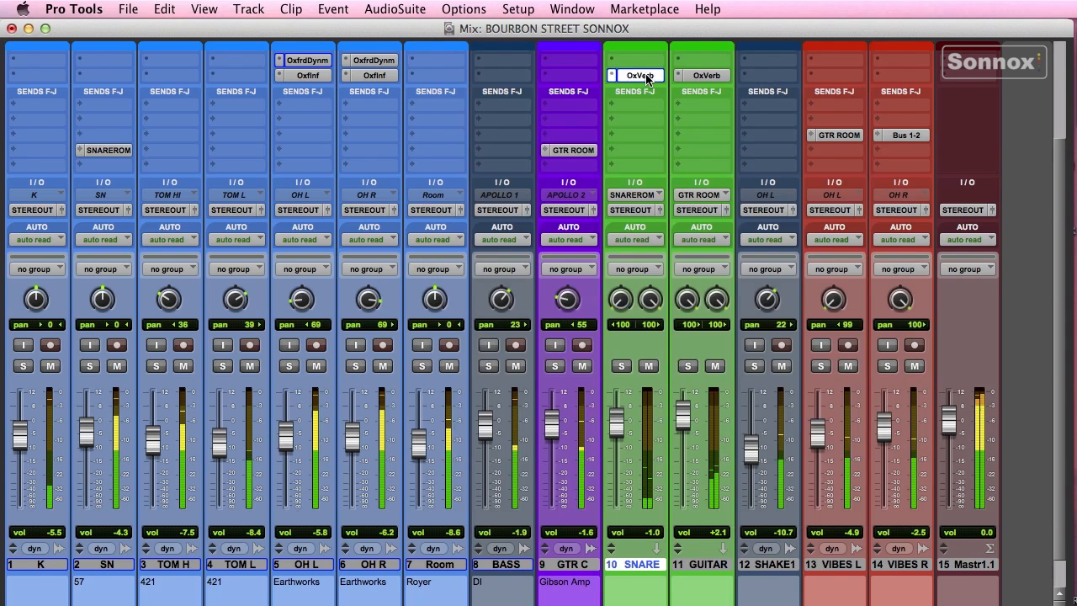
pyautogui.moveTo(586, 50); pyautogui.dragTo(275, 63)
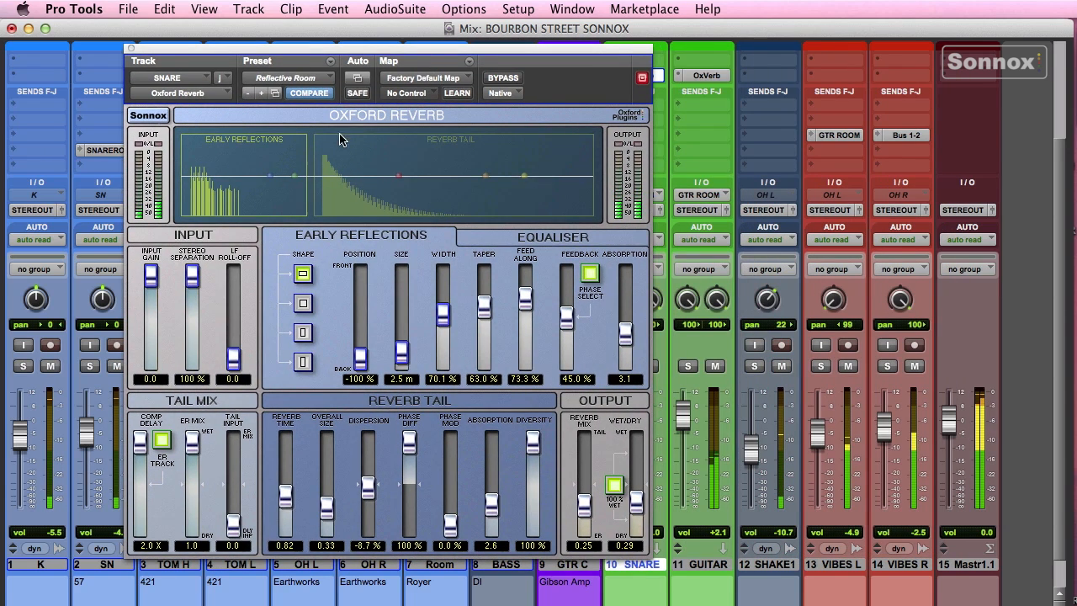
pyautogui.click(132, 49)
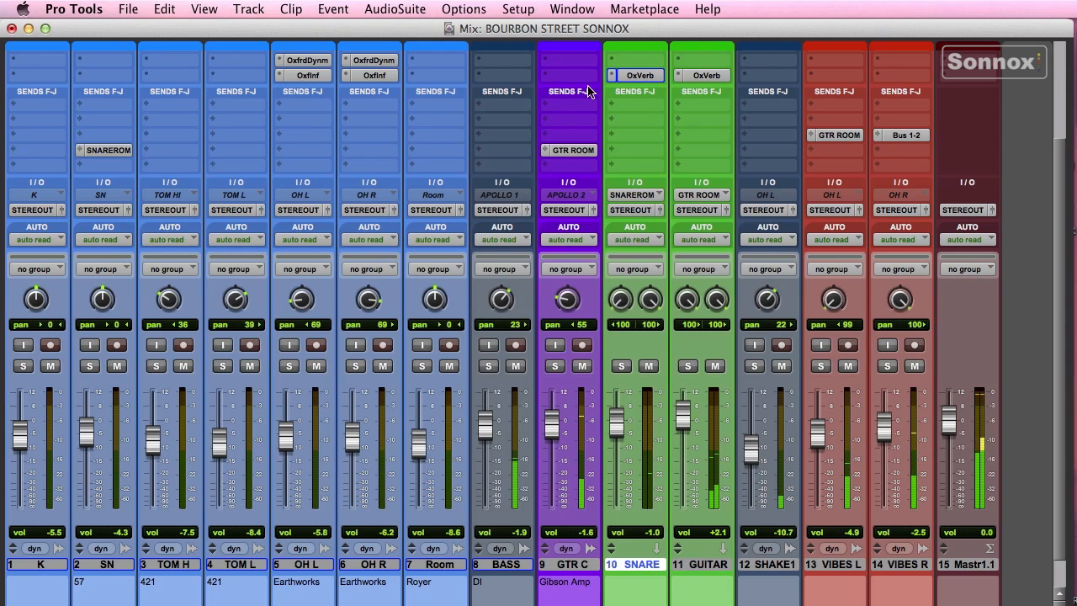
pyautogui.click(705, 76)
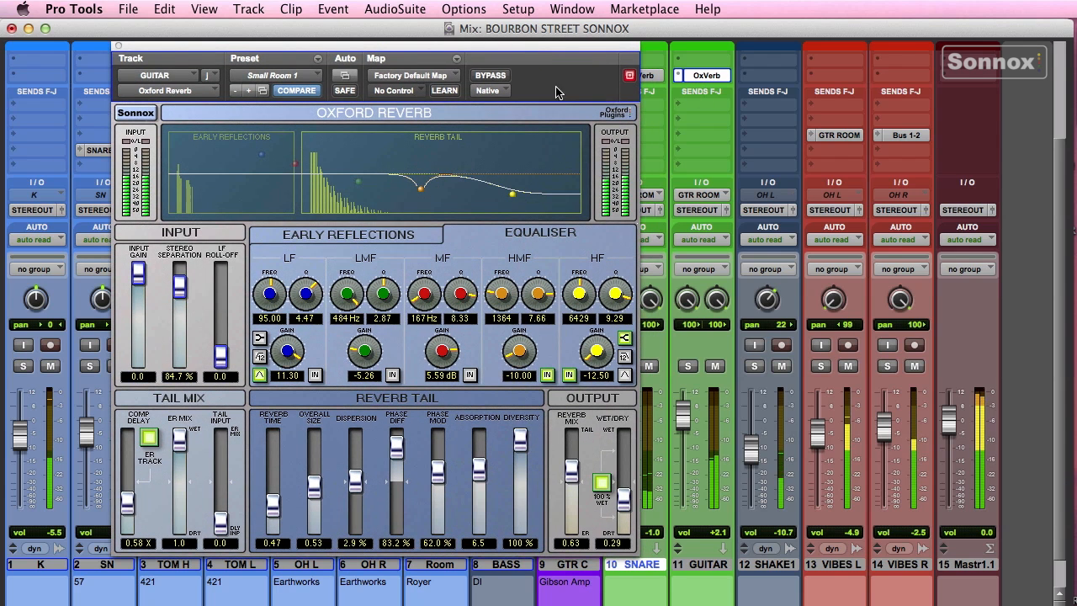